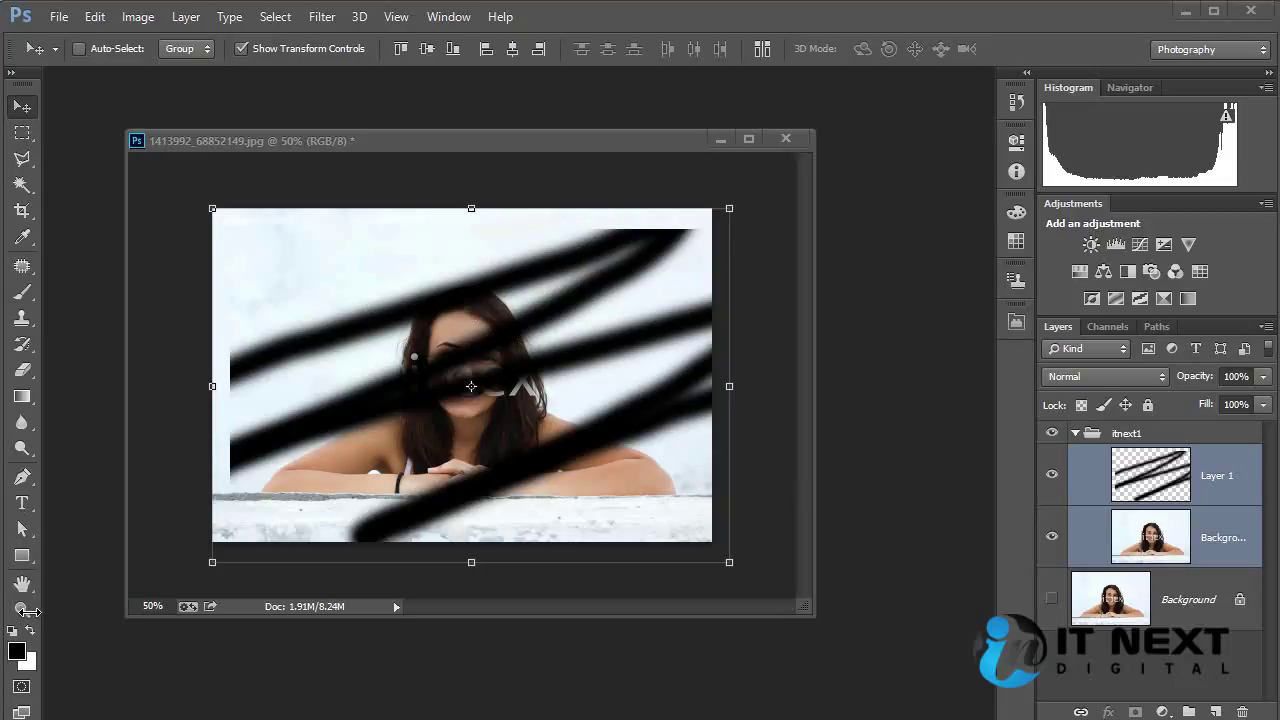
# Select Layer 1 and turn off its visibility to hide the black brush strokes.
pyautogui.click(228, 145)
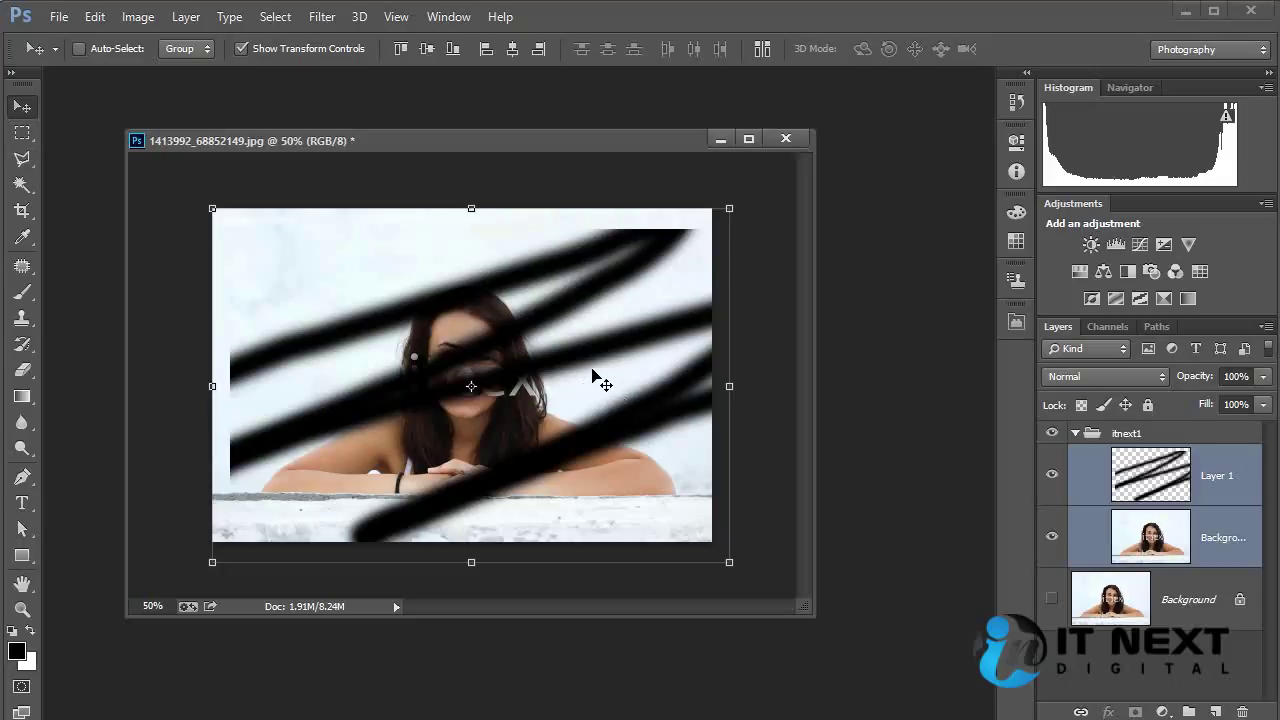
pyautogui.click(1162, 482)
pyautogui.click(1050, 476)
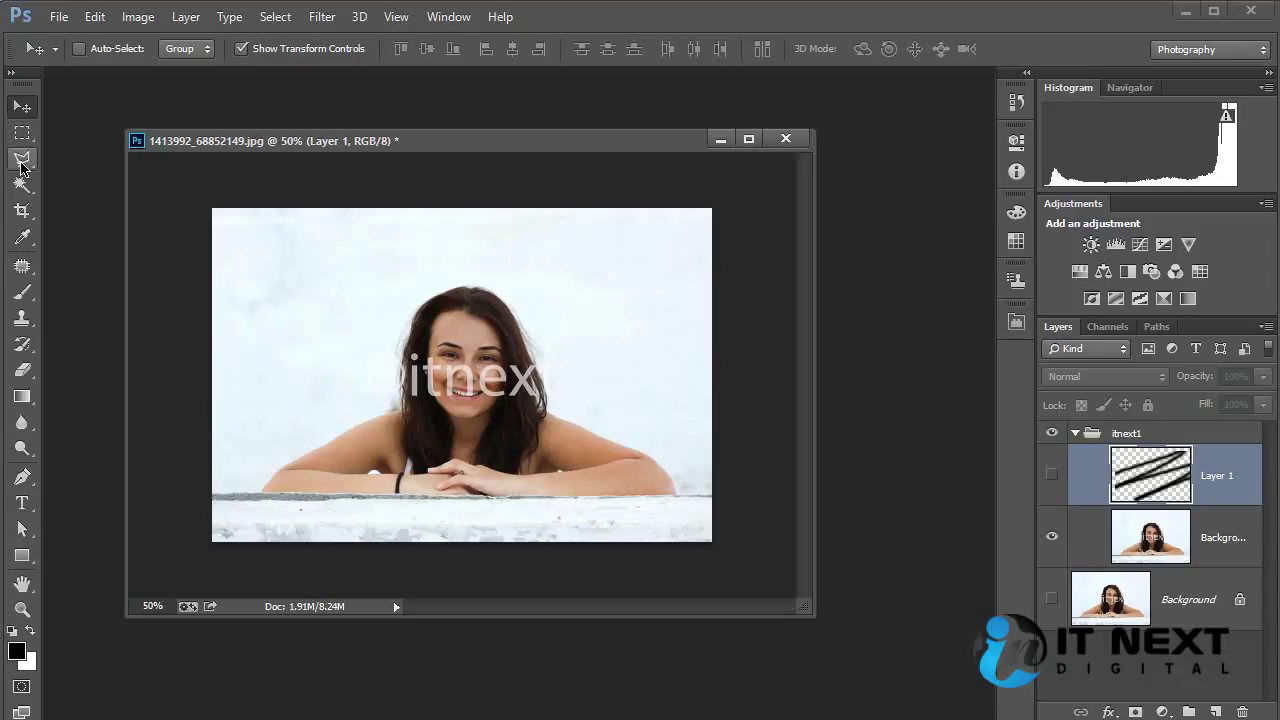
pyautogui.click(22, 137)
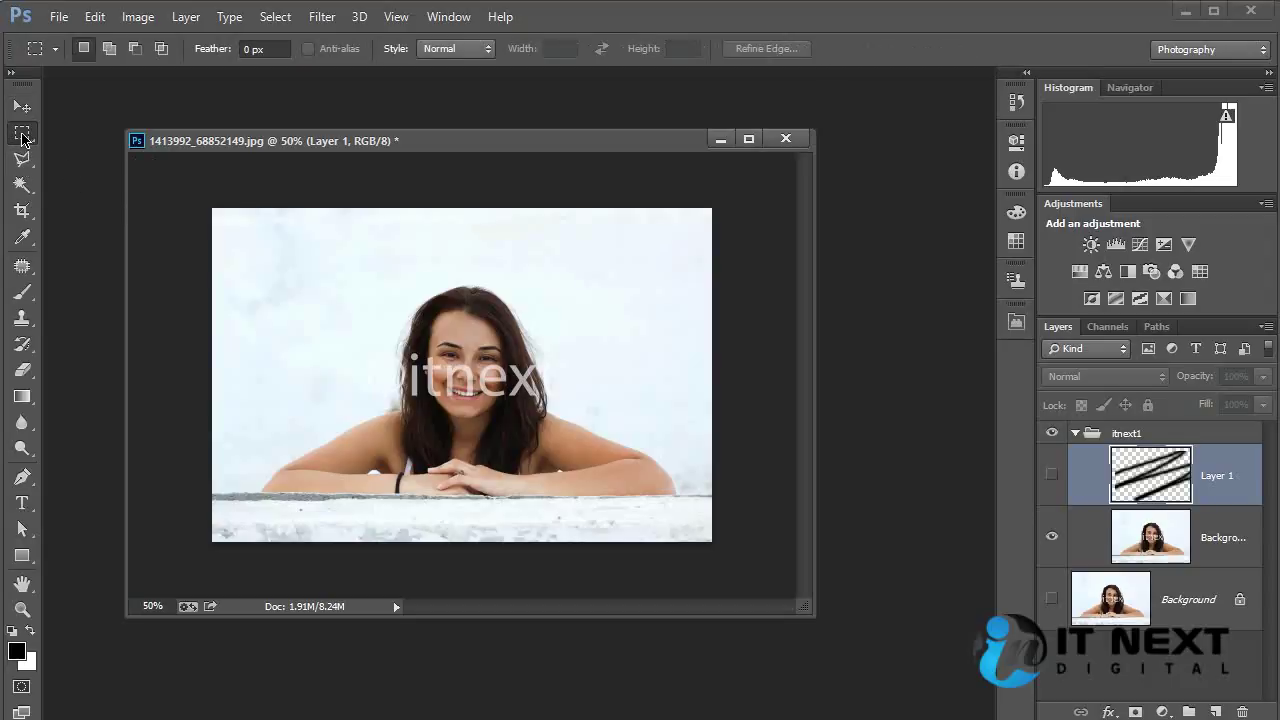
pyautogui.rightClick(22, 137)
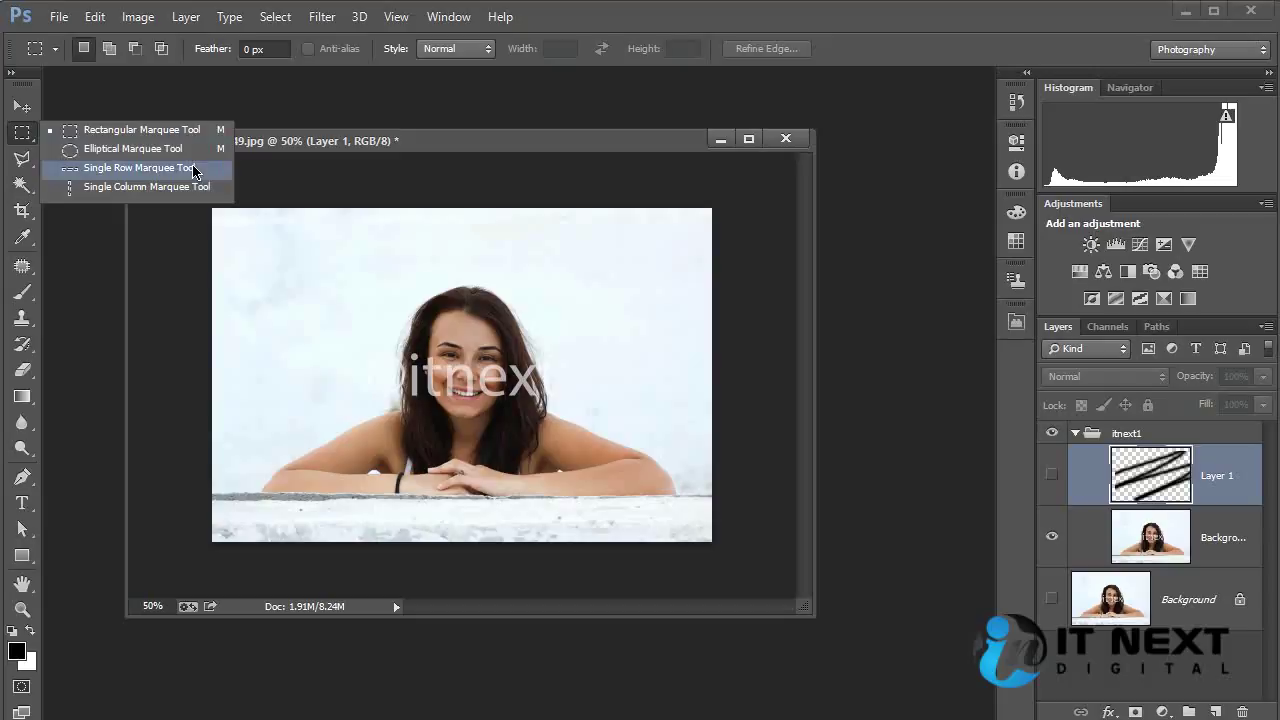
pyautogui.click(130, 130)
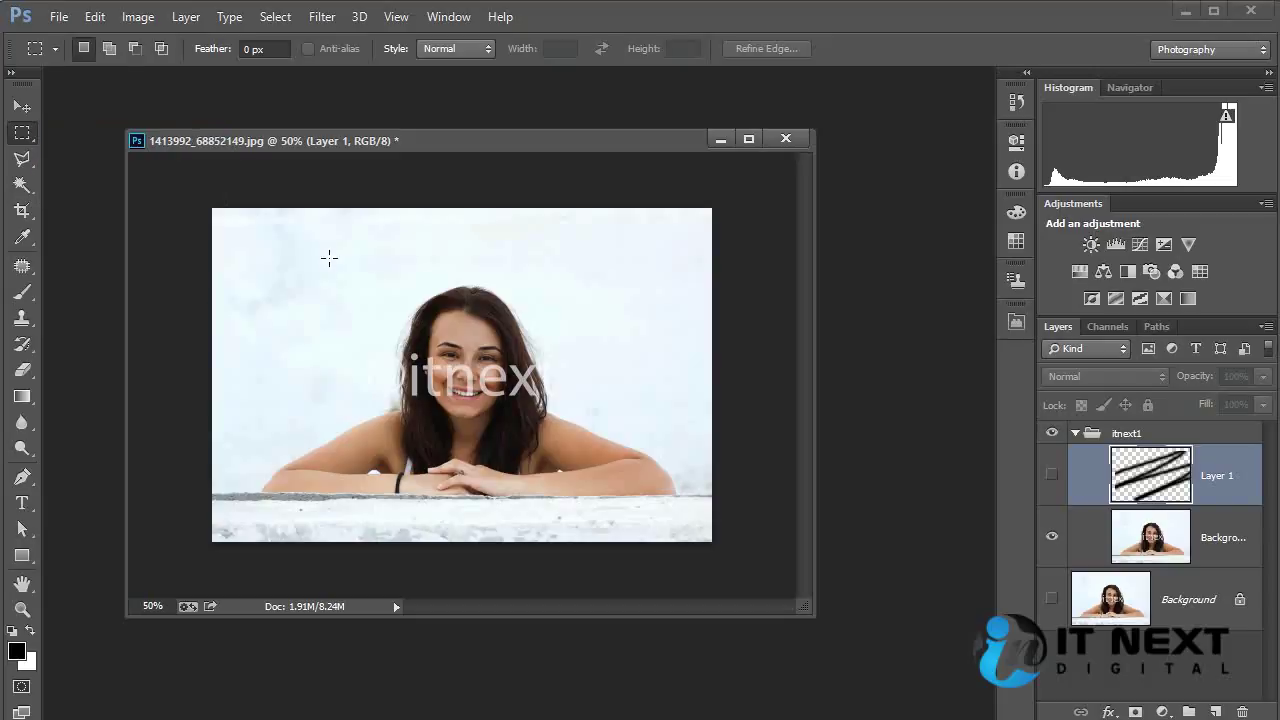
pyautogui.moveTo(302, 266); pyautogui.dragTo(594, 510)
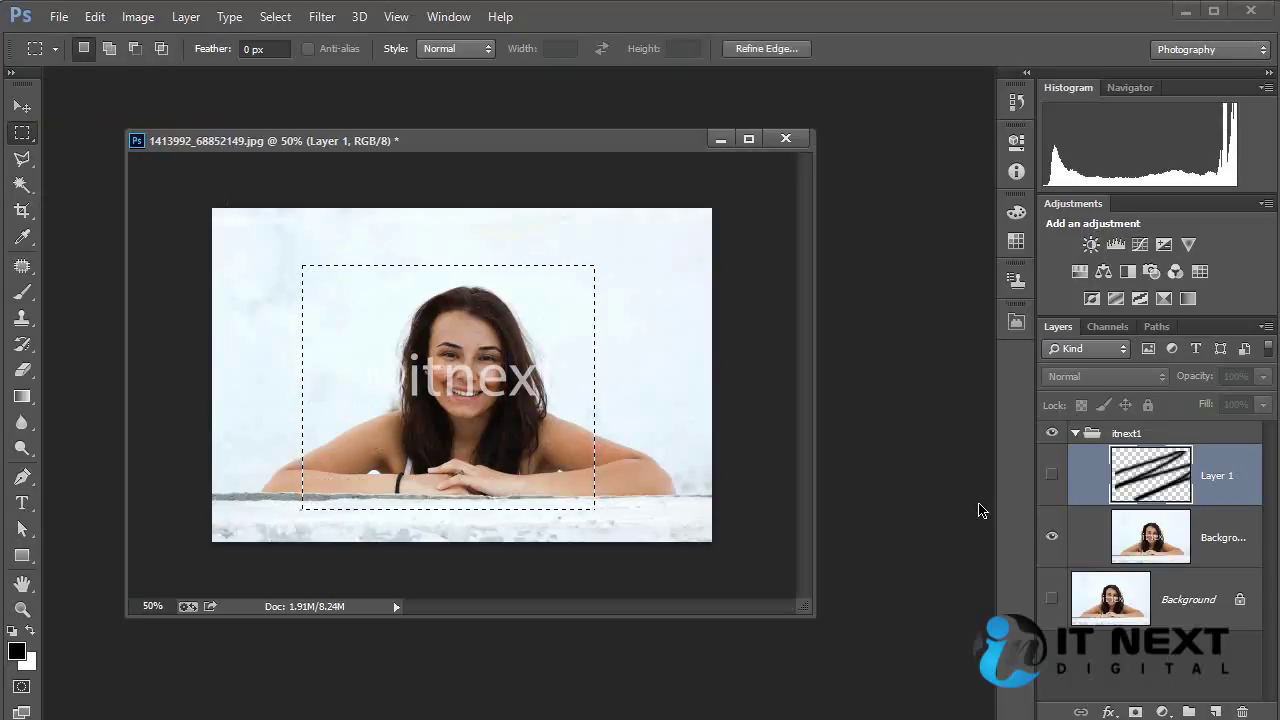
pyautogui.click(1163, 540)
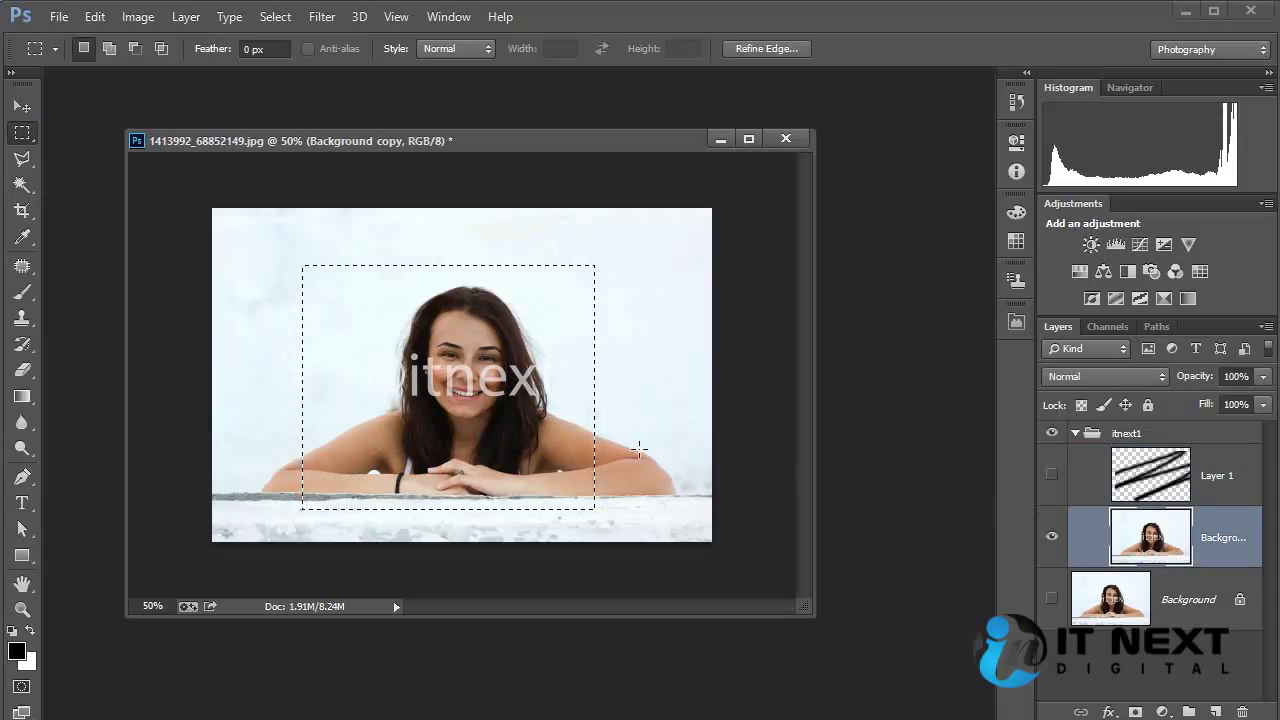
pyautogui.press('Delete')
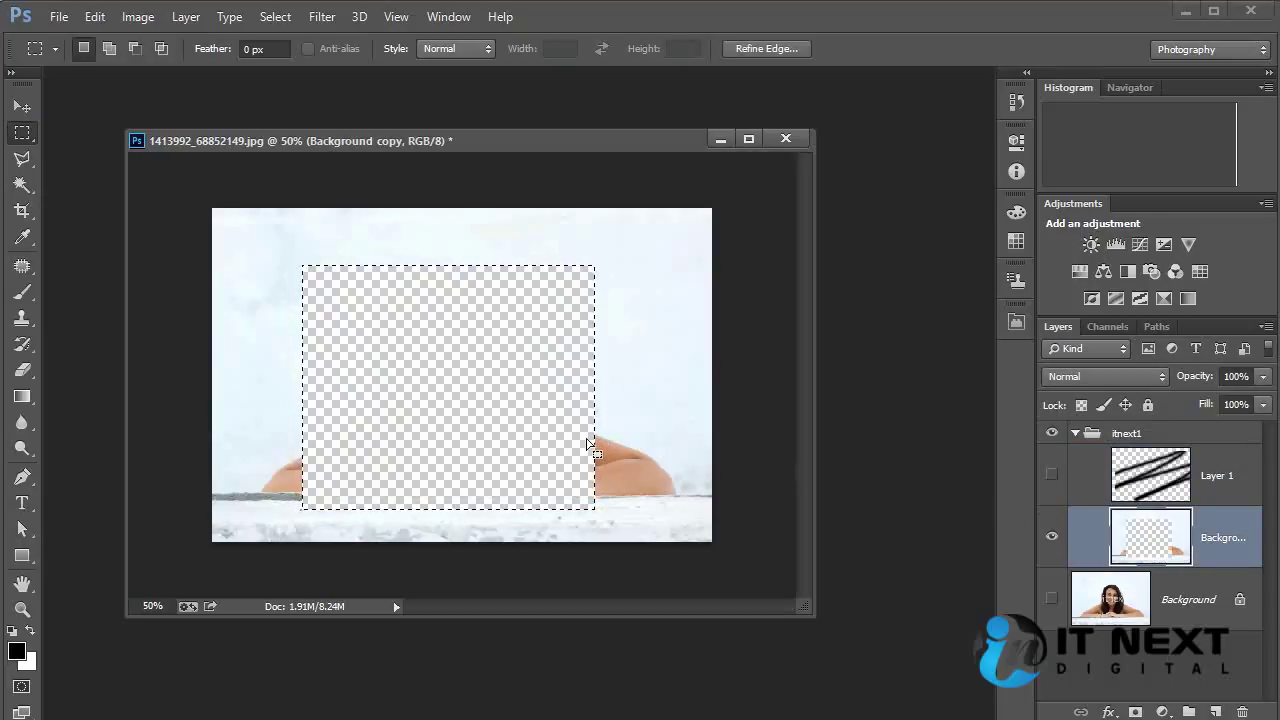
pyautogui.hotkey('ctrl', 'z')
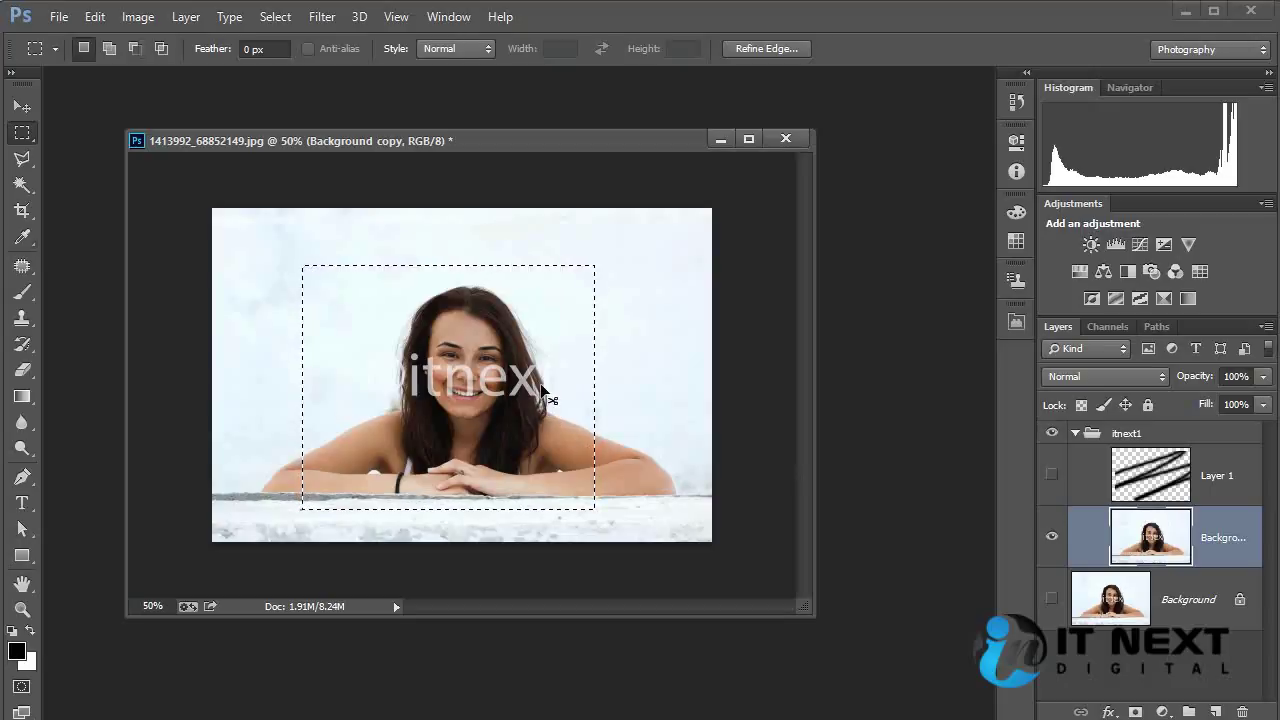
pyautogui.hotkey('ctrl', 'u')
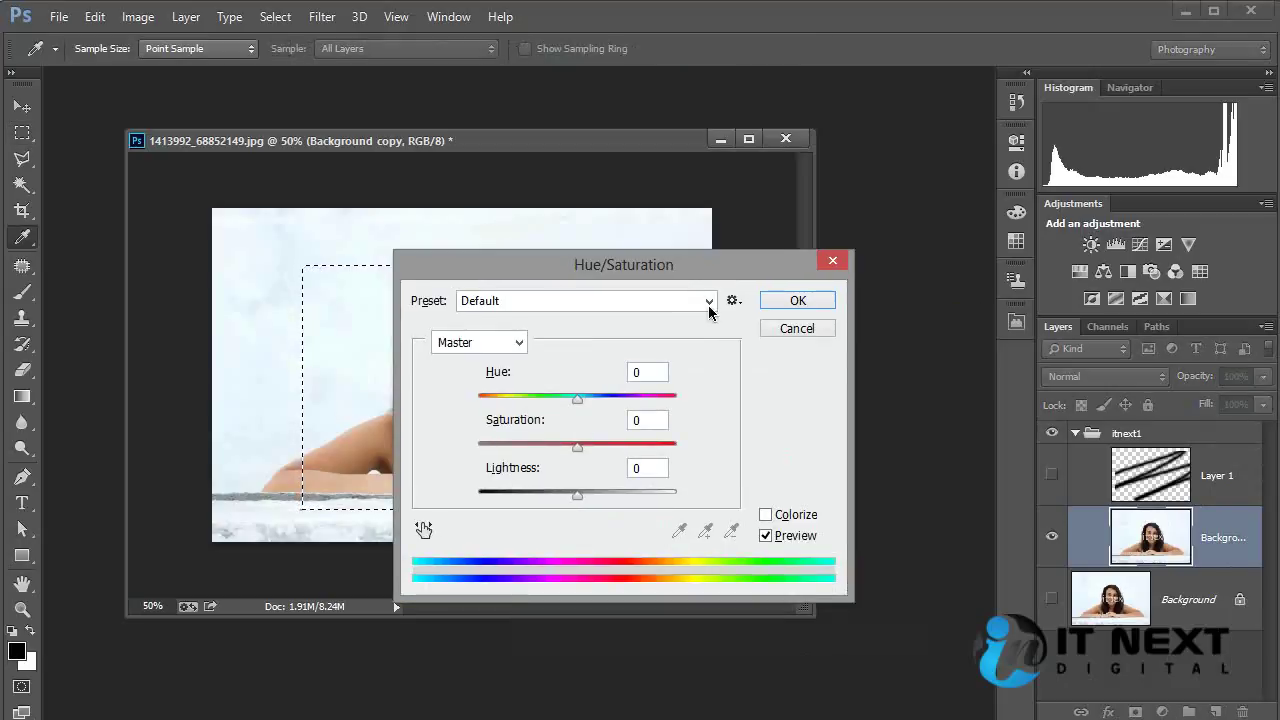
pyautogui.moveTo(577, 398); pyautogui.dragTo(534, 398)
pyautogui.moveTo(629, 276); pyautogui.dragTo(930, 267)
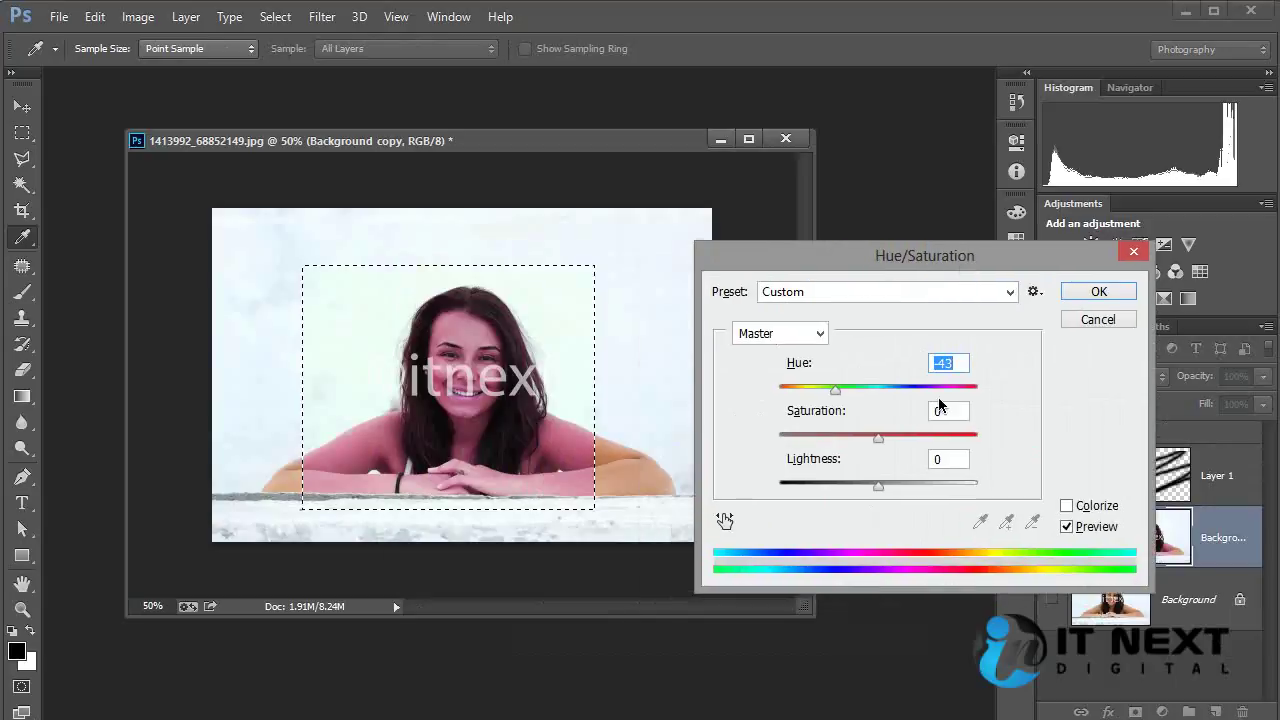
pyautogui.click(1097, 319)
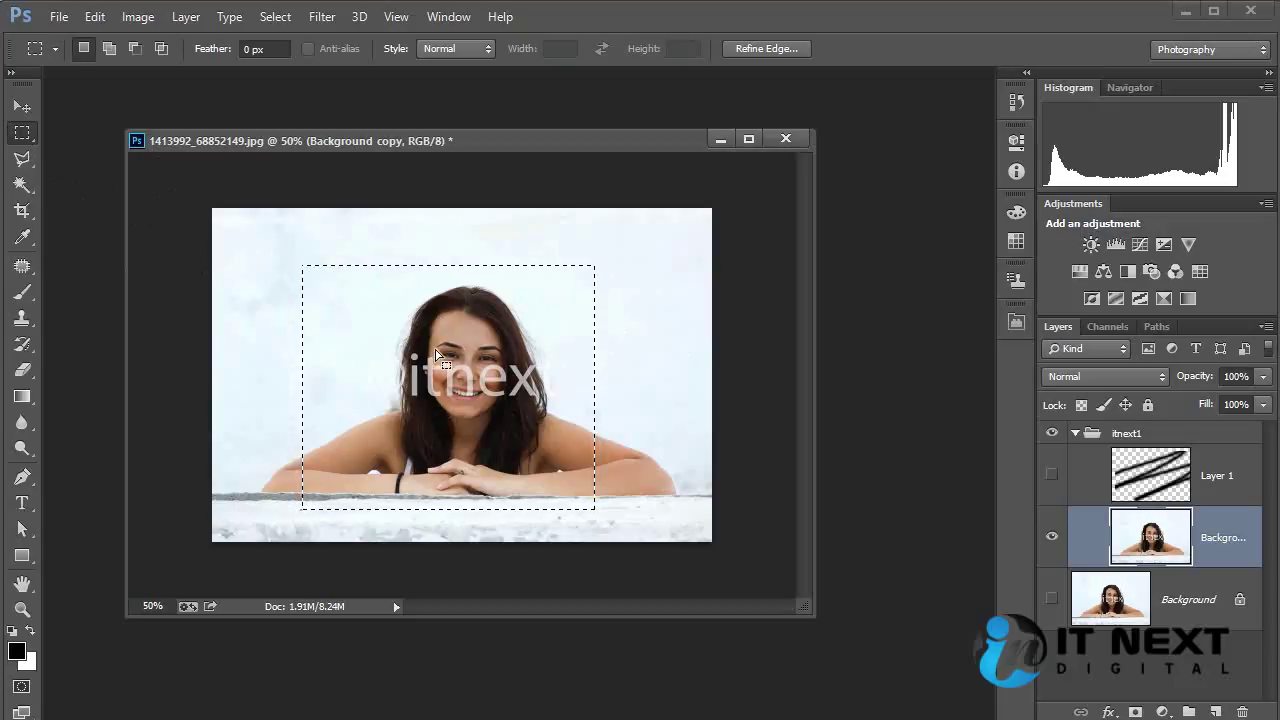
pyautogui.click(505, 290)
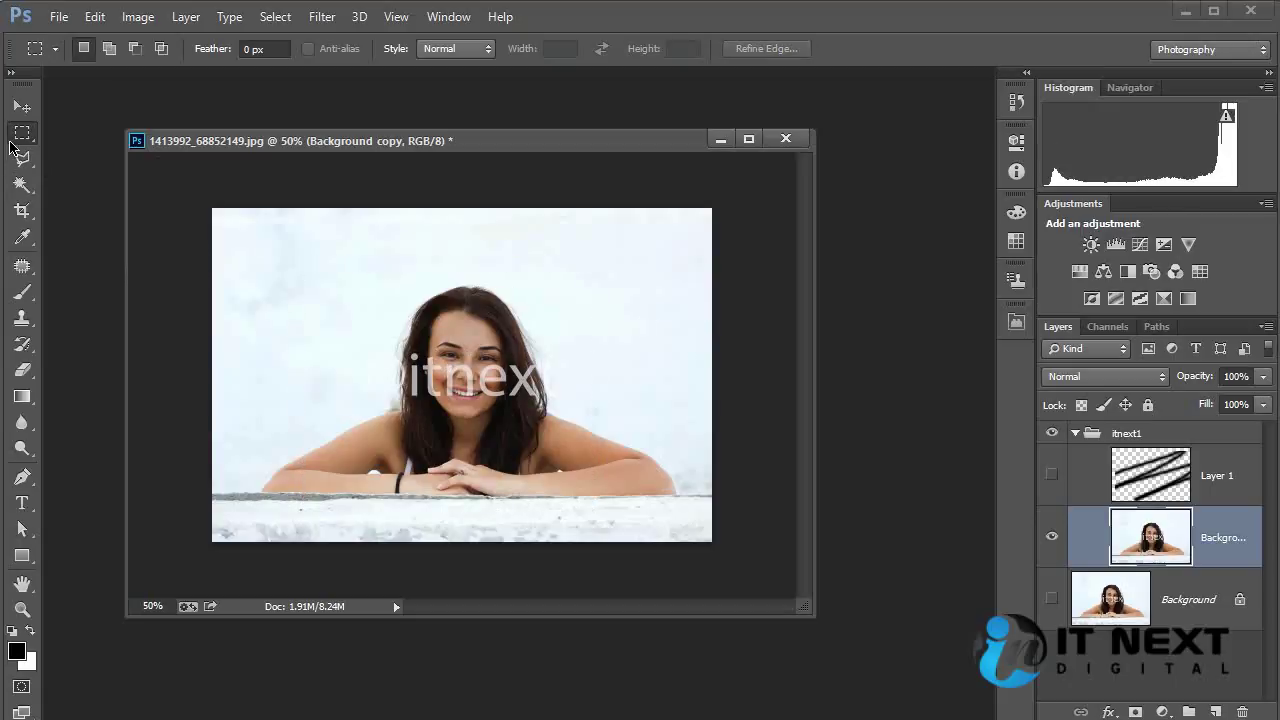
pyautogui.click(19, 186)
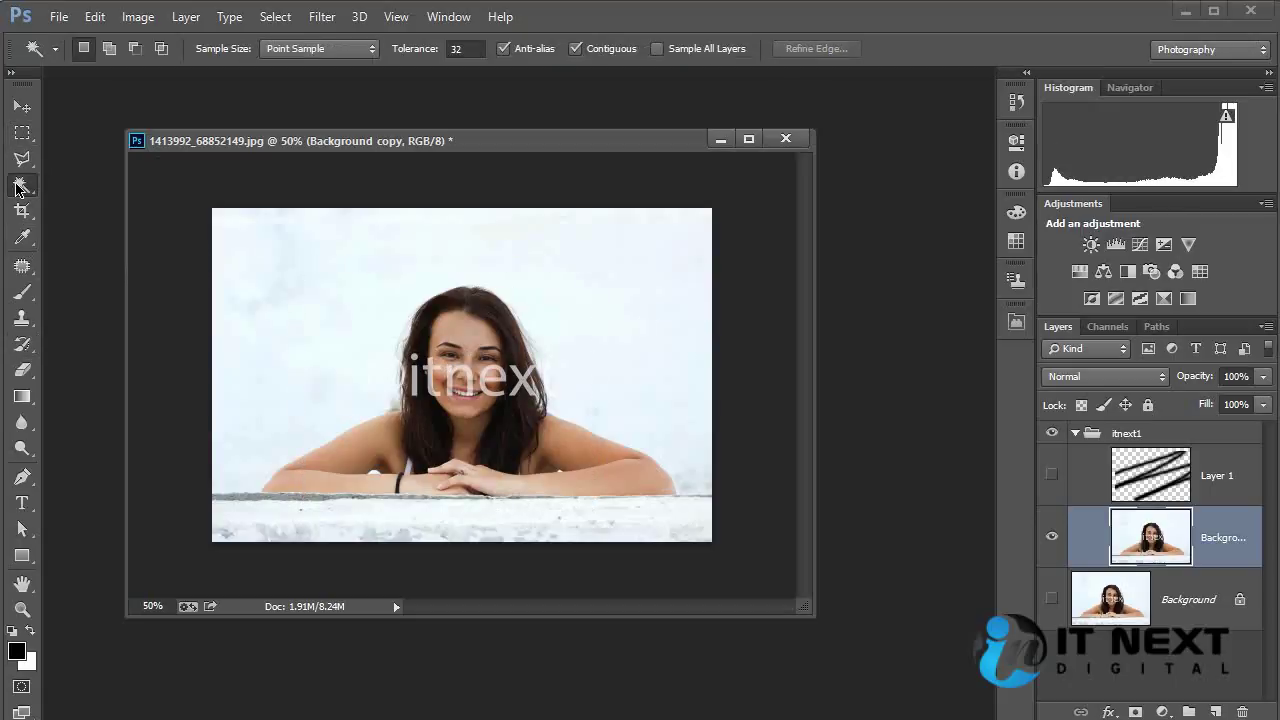
pyautogui.click(22, 159)
pyautogui.click(22, 132)
pyautogui.click(22, 159)
pyautogui.click(21, 185)
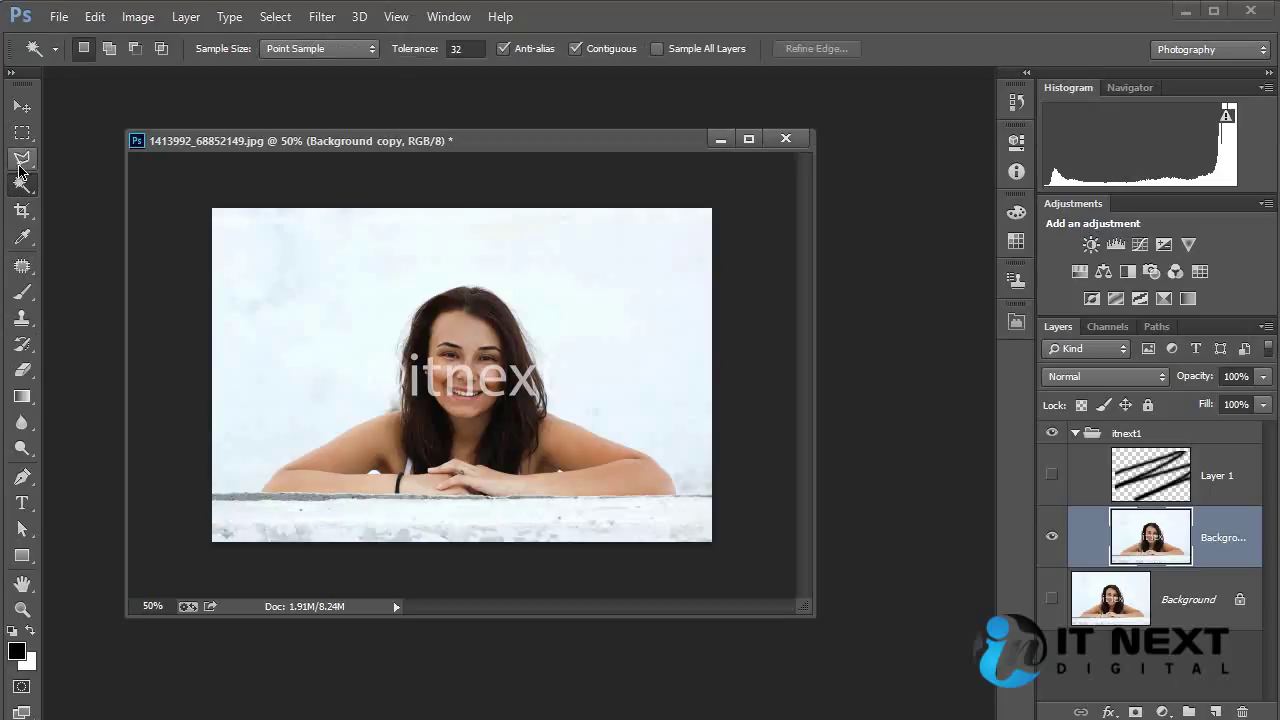
pyautogui.click(22, 162)
pyautogui.click(22, 132)
pyautogui.click(21, 211)
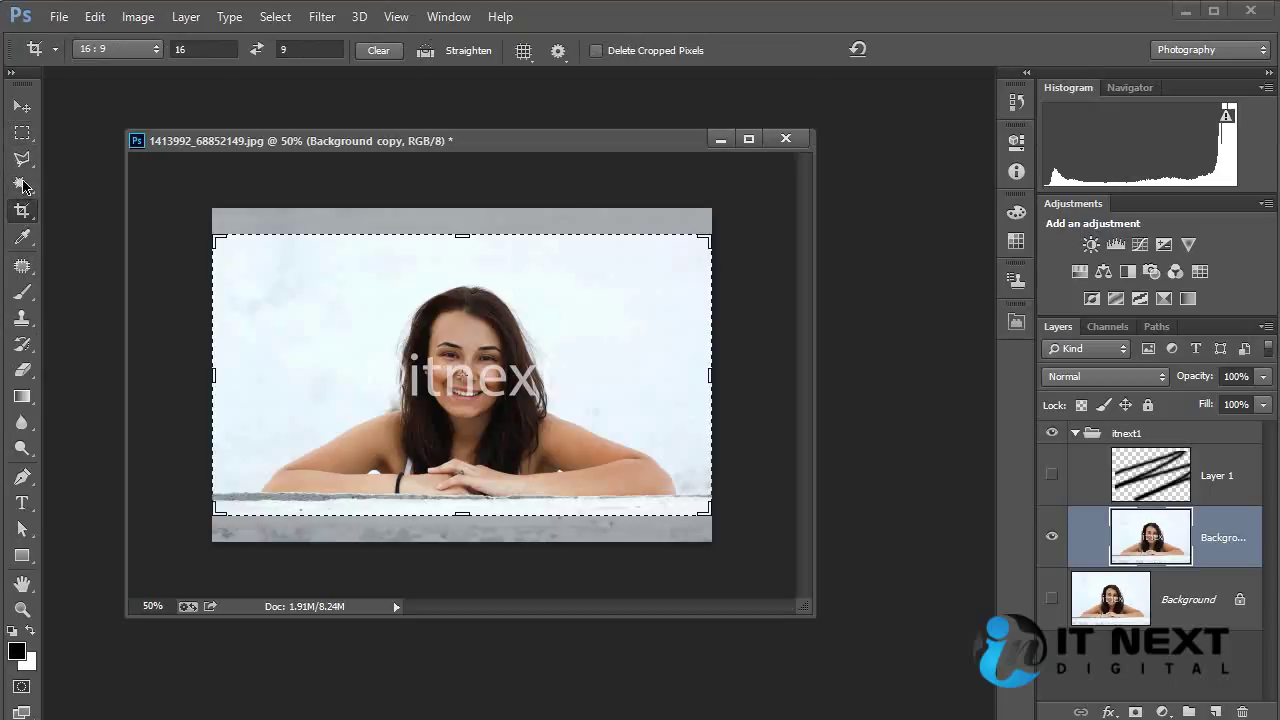
pyautogui.click(22, 132)
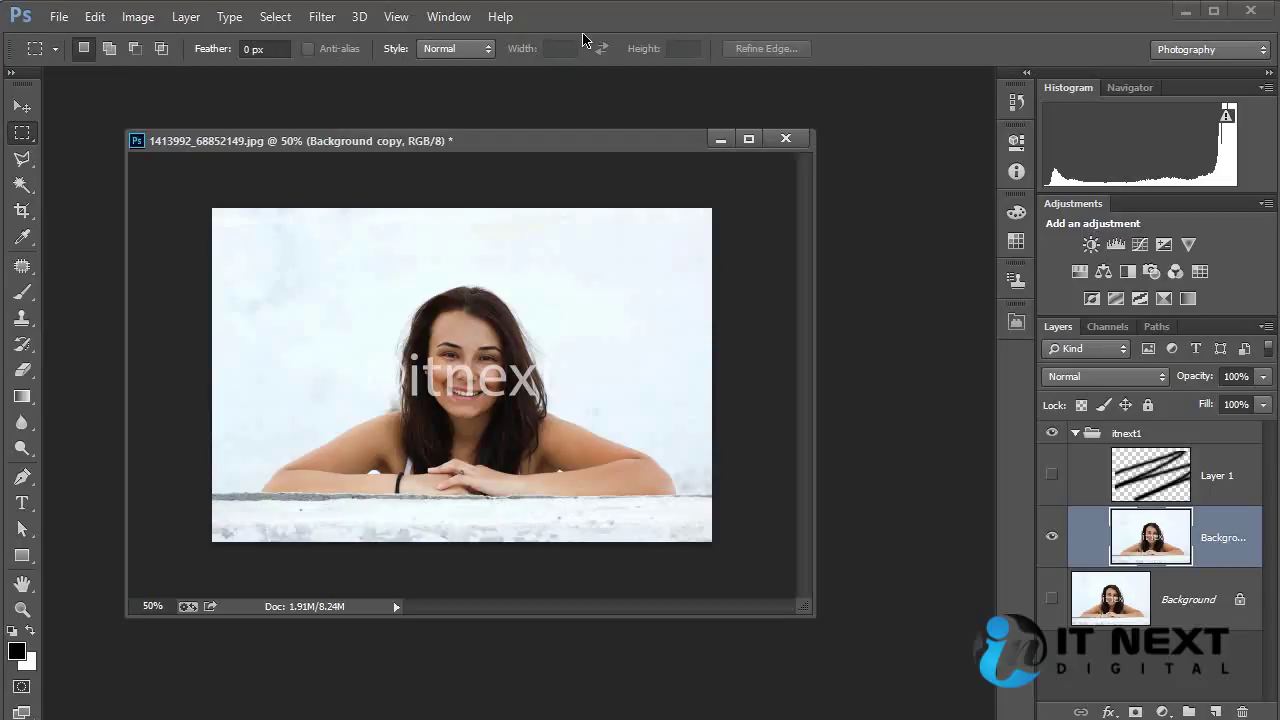
pyautogui.rightClick(24, 140)
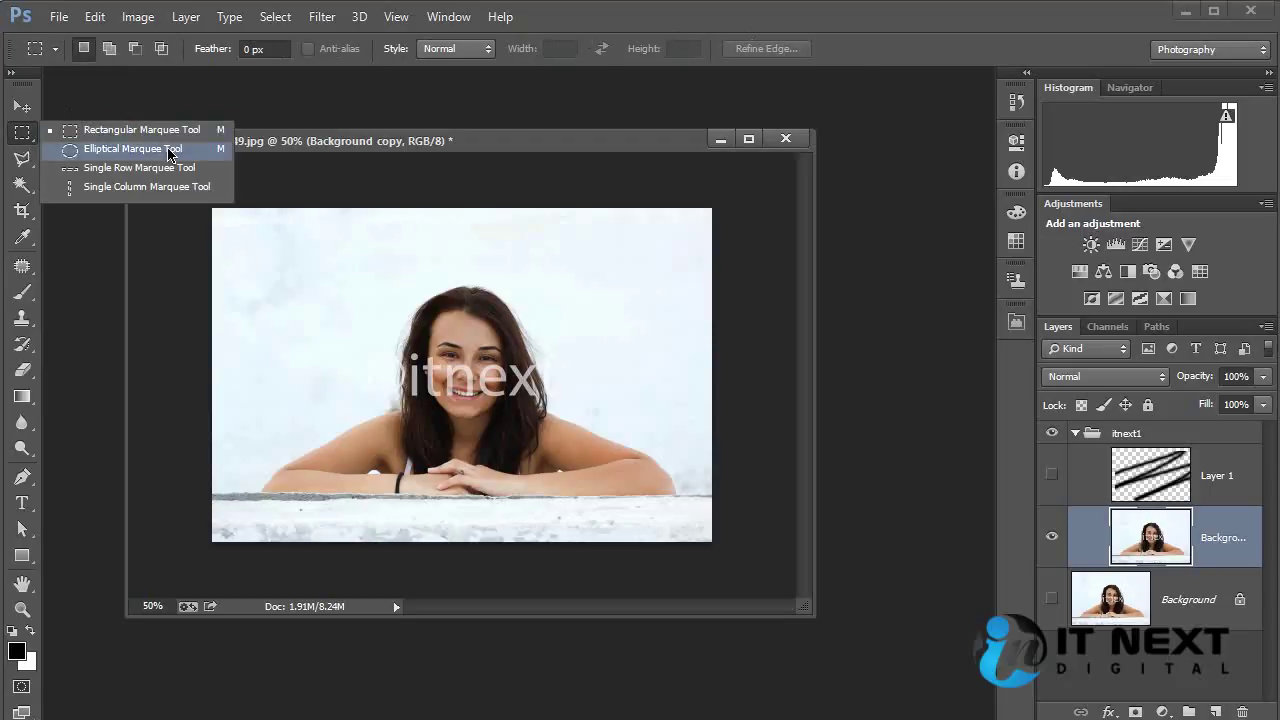
pyautogui.click(532, 148)
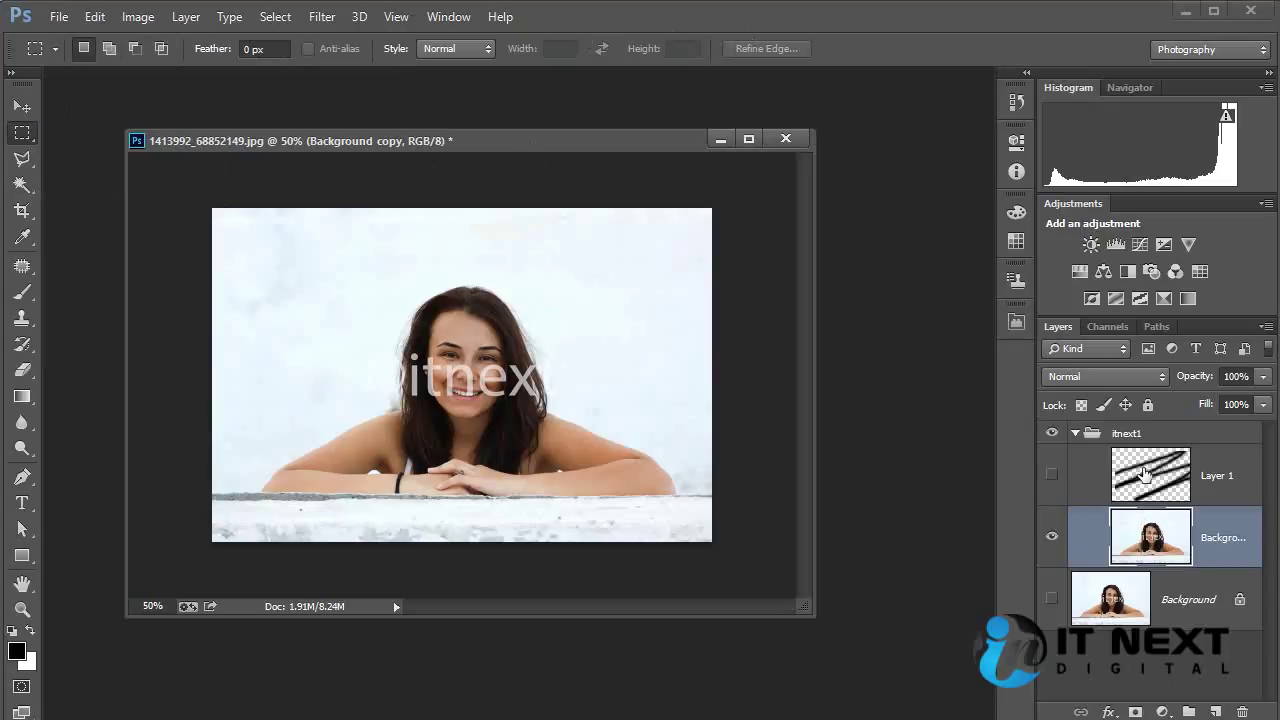
# Delete Layer 1, marquee a rectangle around the woman's face, and set Add to selection mode.
pyautogui.moveTo(1145, 475); pyautogui.dragTo(1242, 712)
pyautogui.moveTo(370, 282); pyautogui.dragTo(545, 458)
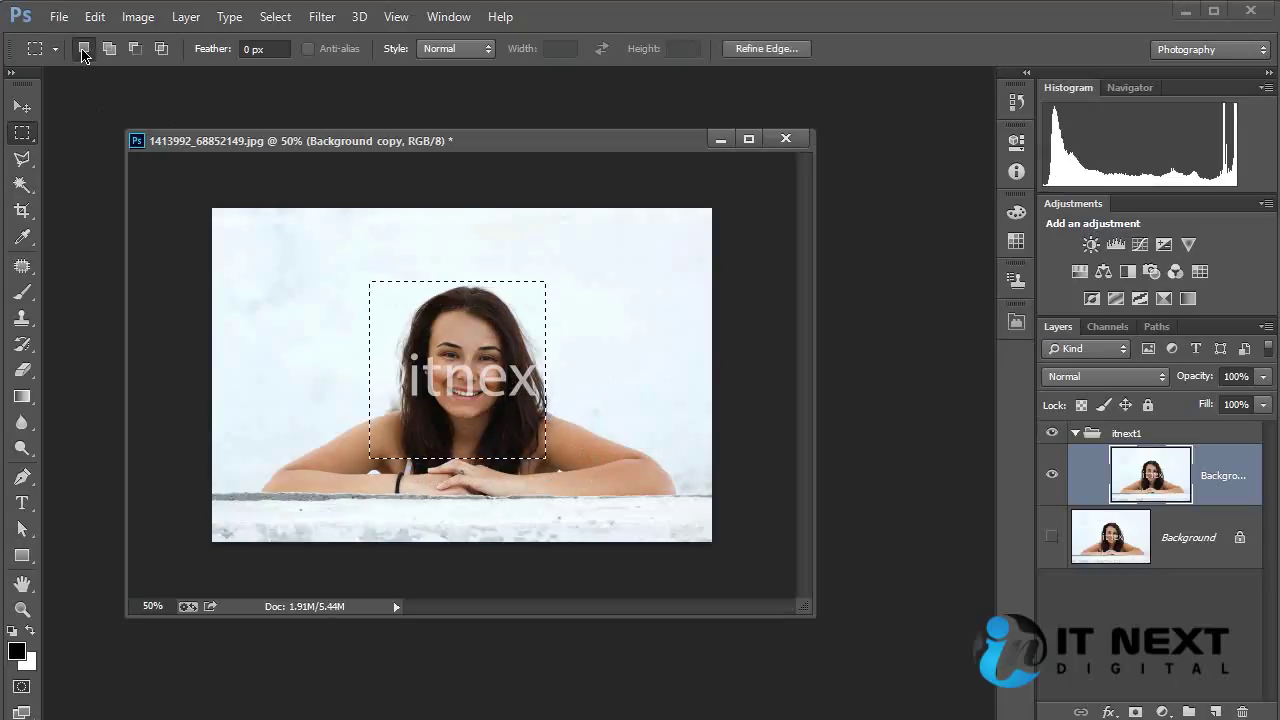
pyautogui.click(109, 49)
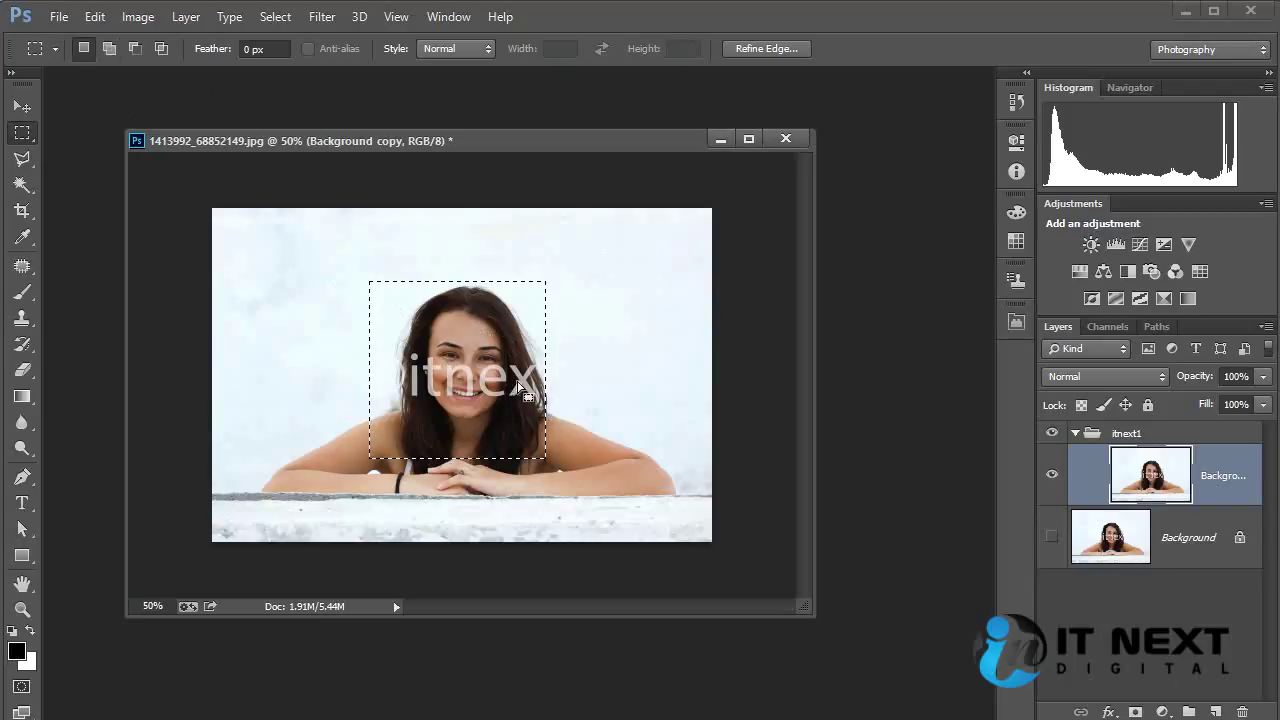
pyautogui.press('shift')
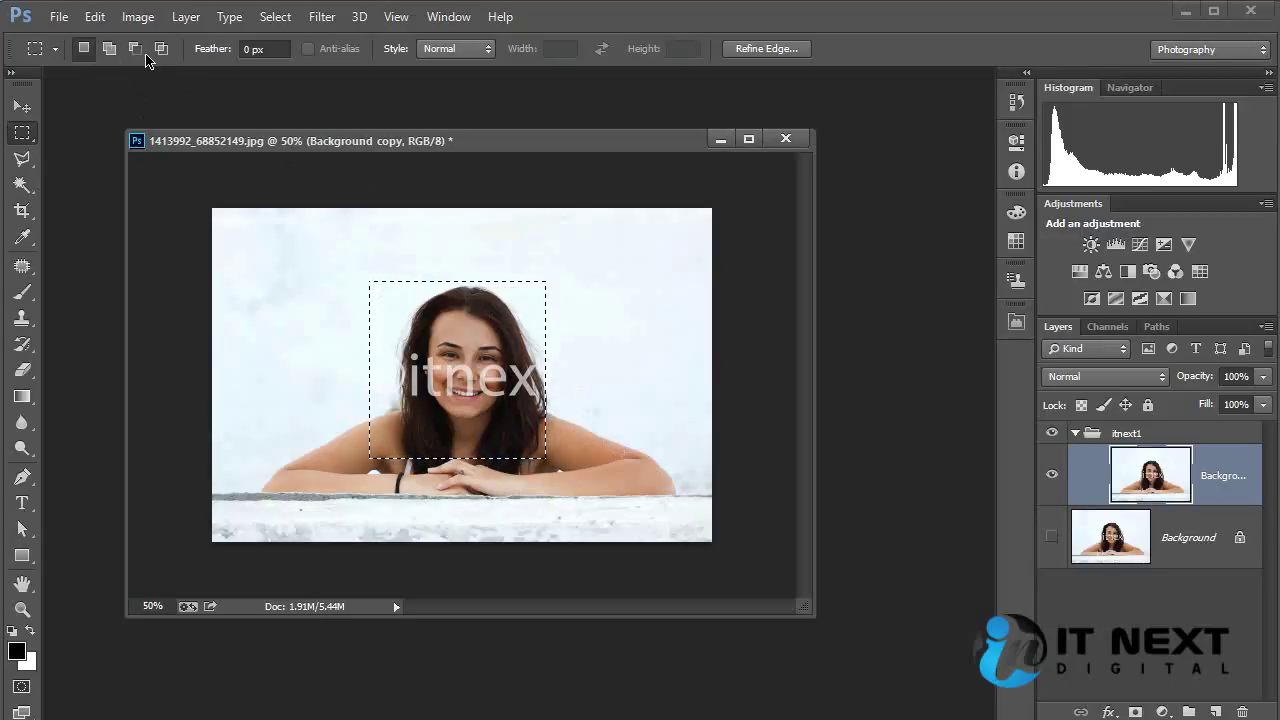
# Add rectangles at the right and lower left to the head selection, then undo them.
pyautogui.click(109, 48)
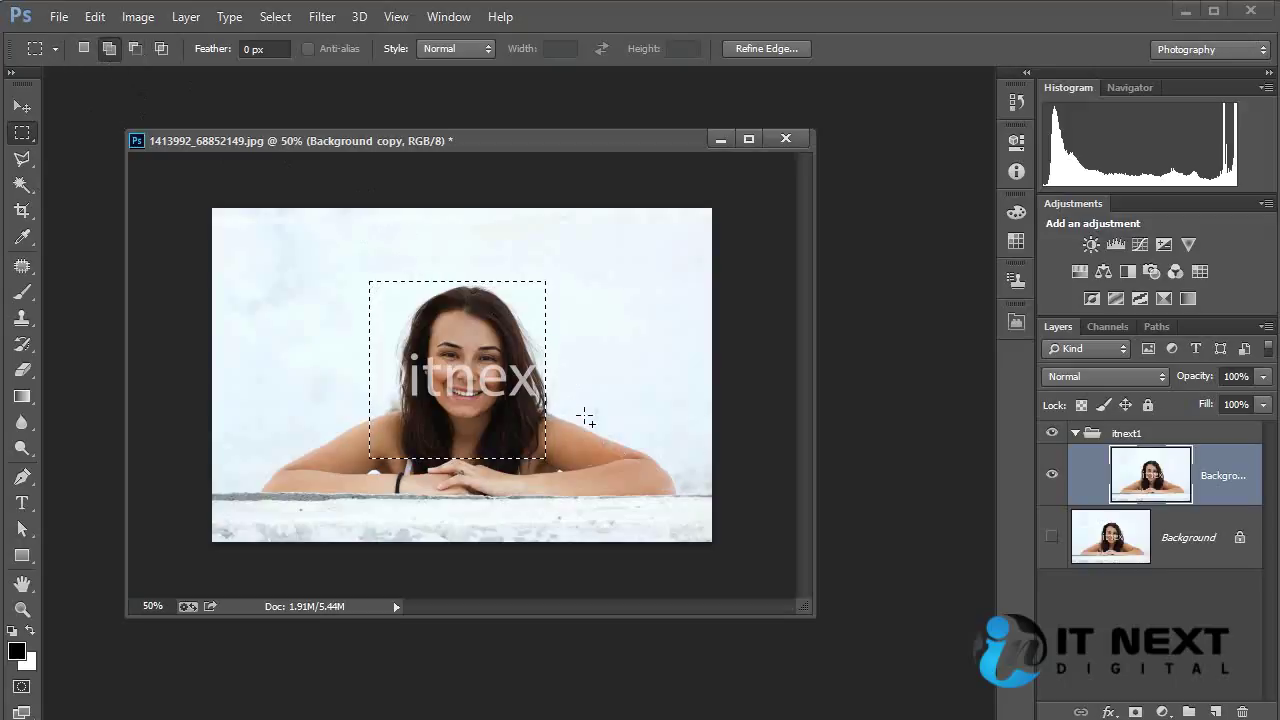
pyautogui.moveTo(585, 415); pyautogui.dragTo(672, 515)
pyautogui.moveTo(258, 411); pyautogui.dragTo(358, 532)
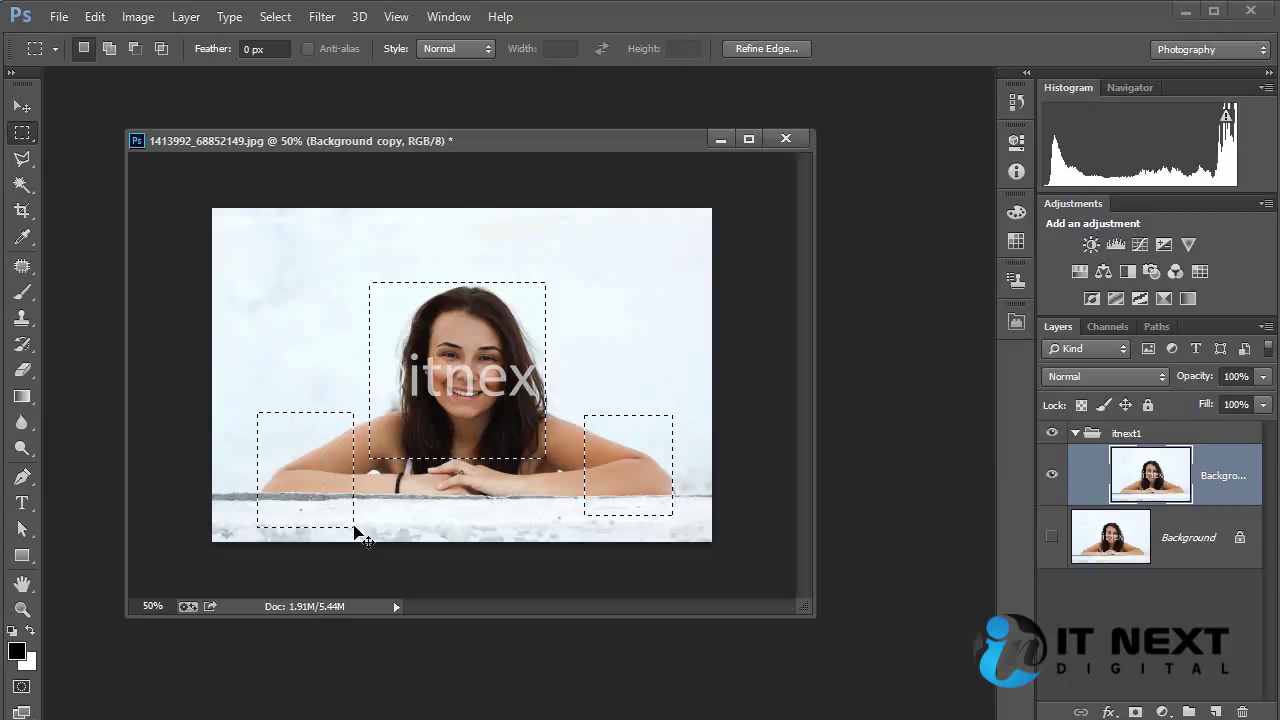
pyautogui.hotkey('ctrl', 'alt', 'z')
pyautogui.hotkey('ctrl', 'alt', 'z')
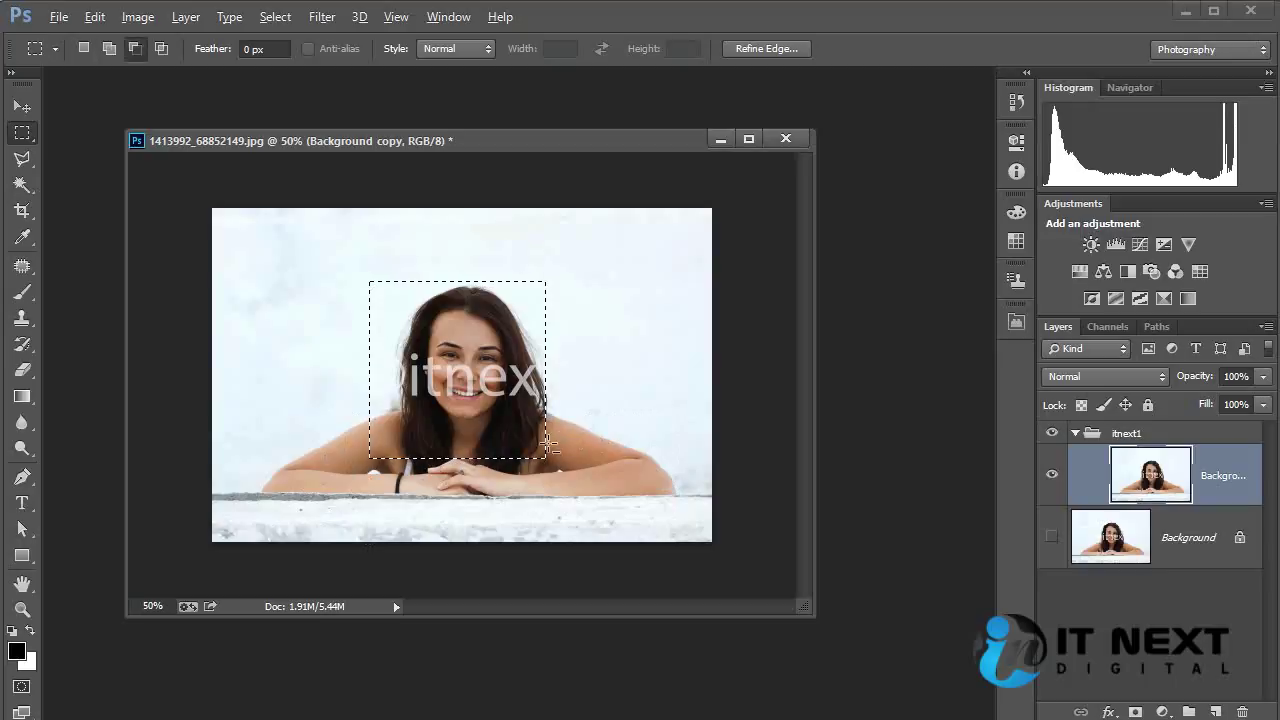
# Cut the four corners out of the selection, undo the cut-outs, and deselect.
pyautogui.moveTo(504, 430); pyautogui.dragTo(620, 470)
pyautogui.moveTo(350, 420); pyautogui.dragTo(410, 470)
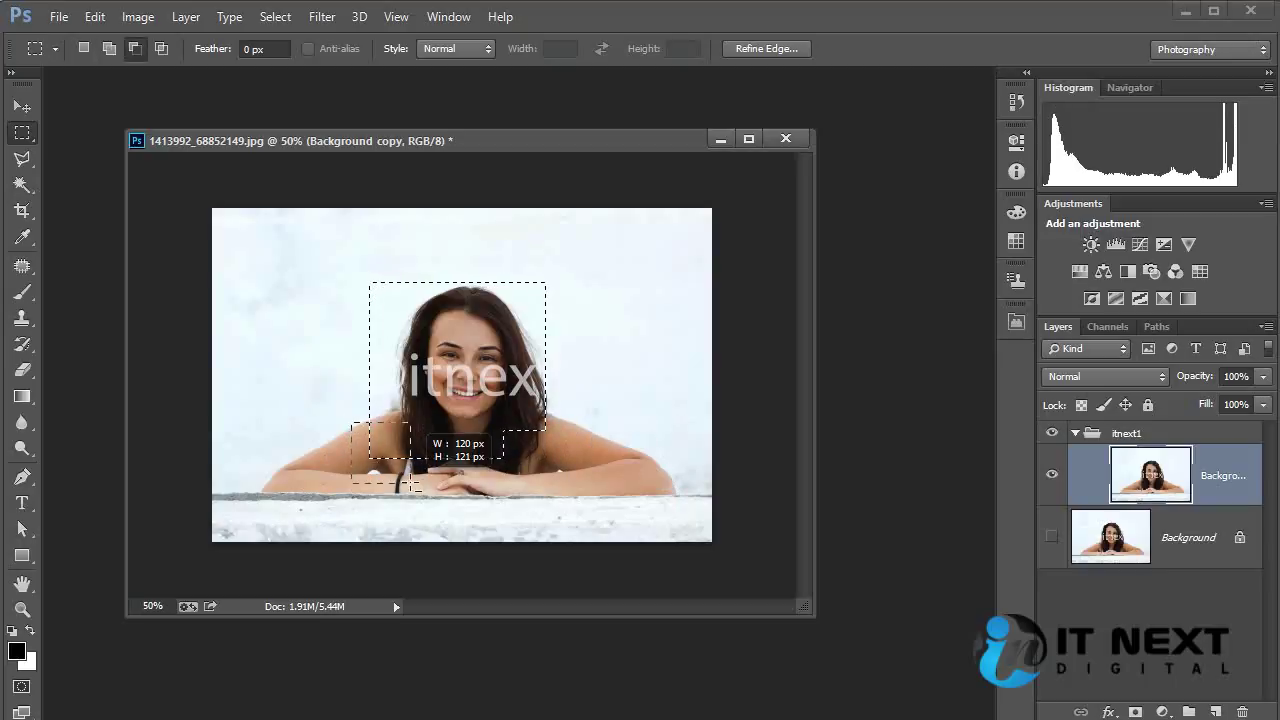
pyautogui.moveTo(352, 265); pyautogui.dragTo(402, 328)
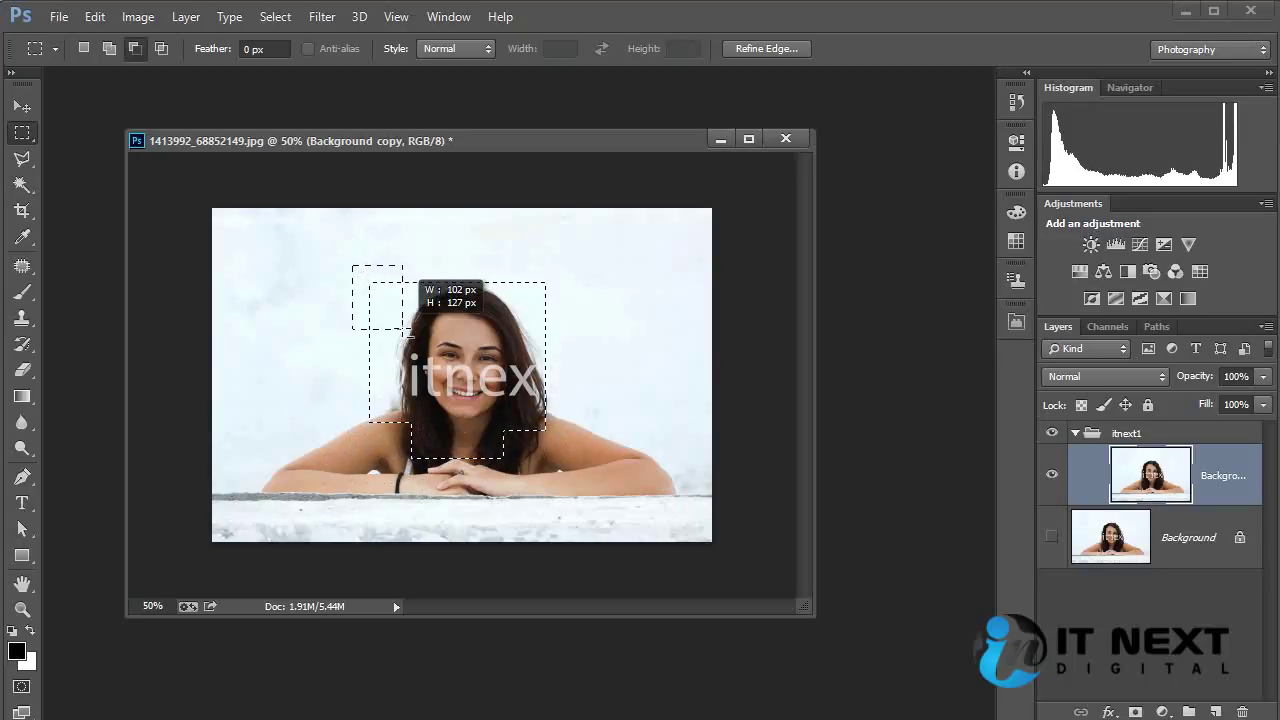
pyautogui.moveTo(517, 263); pyautogui.dragTo(570, 327)
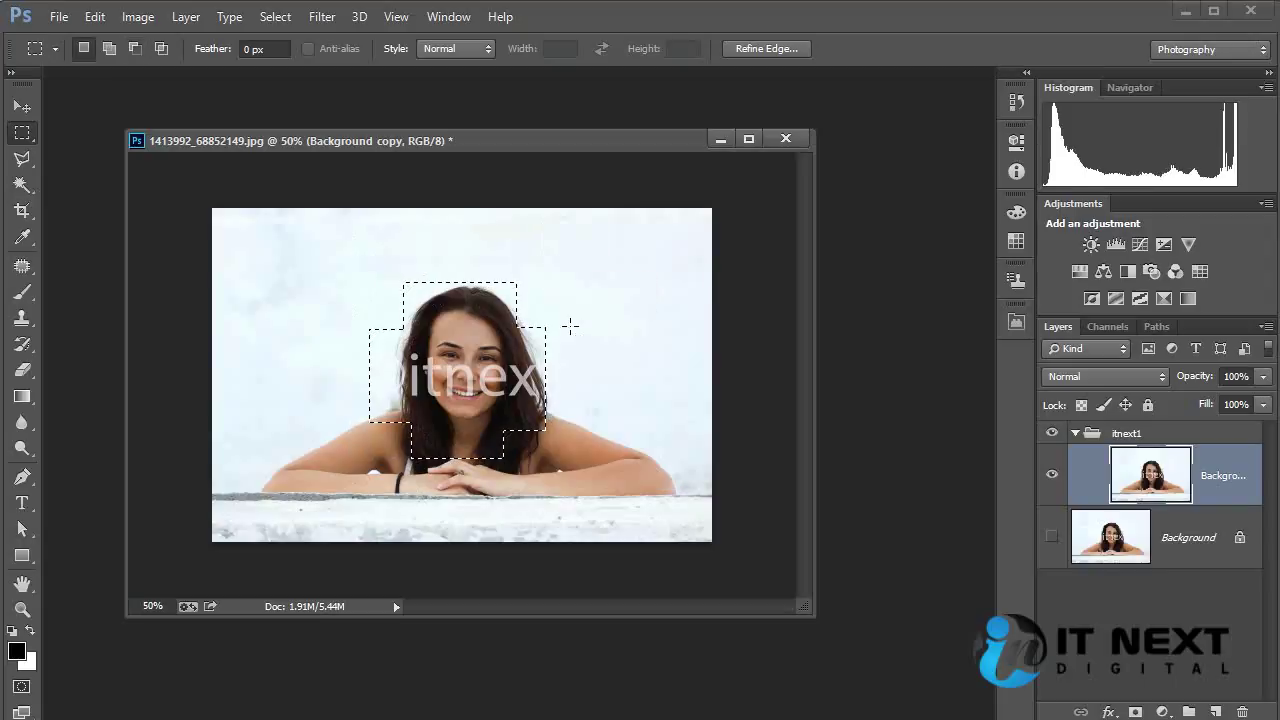
pyautogui.hotkey('ctrl', 'alt', 'z')
pyautogui.hotkey('ctrl', 'alt', 'z')
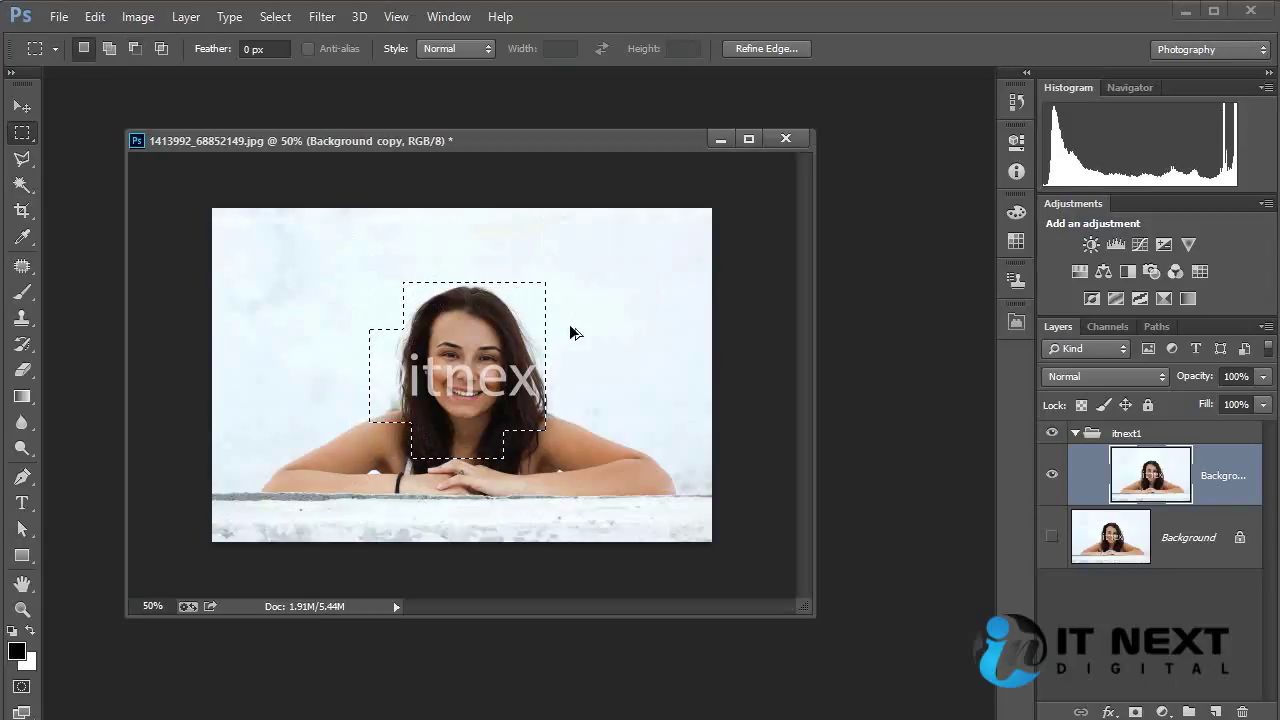
pyautogui.hotkey('ctrl', 'alt', 'z')
pyautogui.hotkey('ctrl', 'alt', 'z')
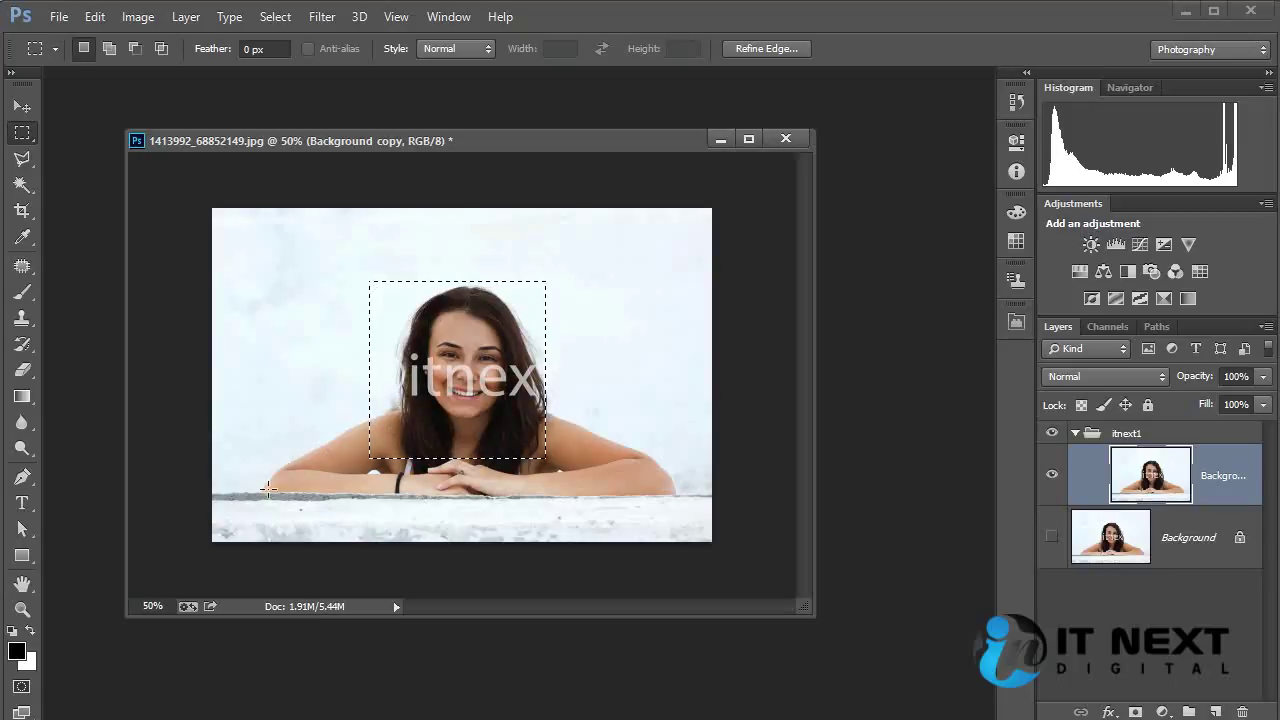
pyautogui.click(563, 356)
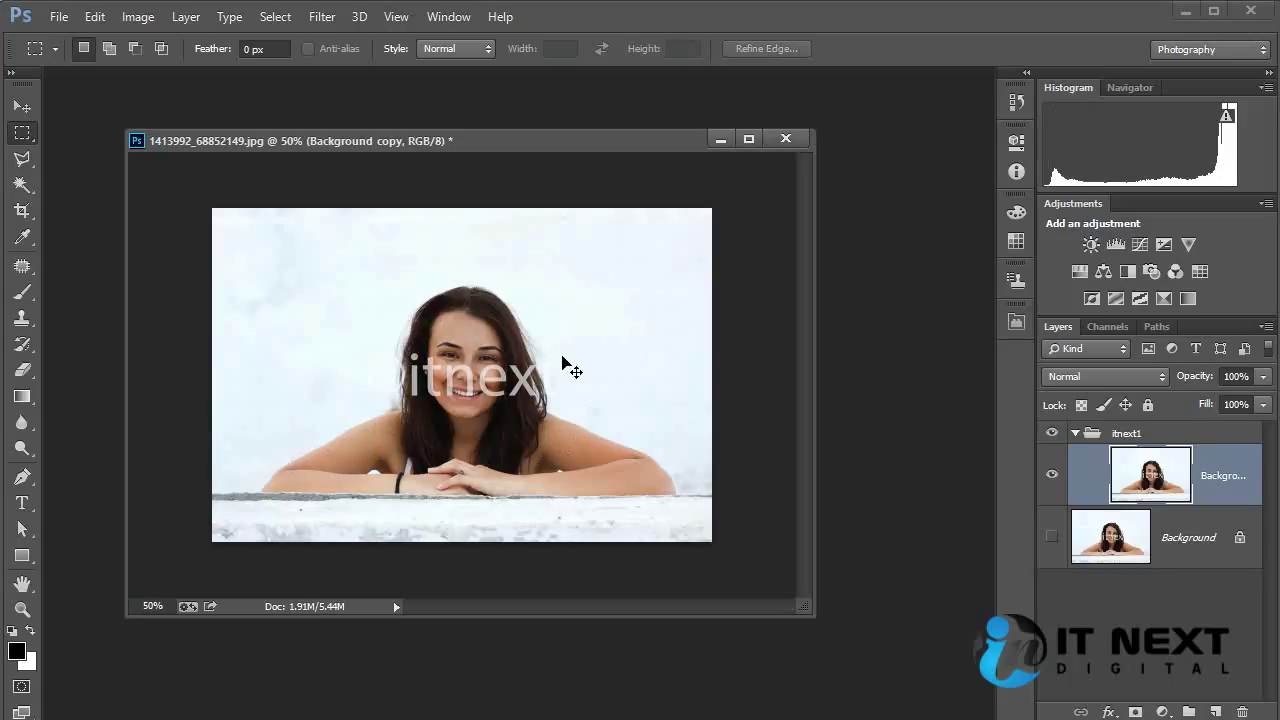
pyautogui.hotkey('ctrl', '+')
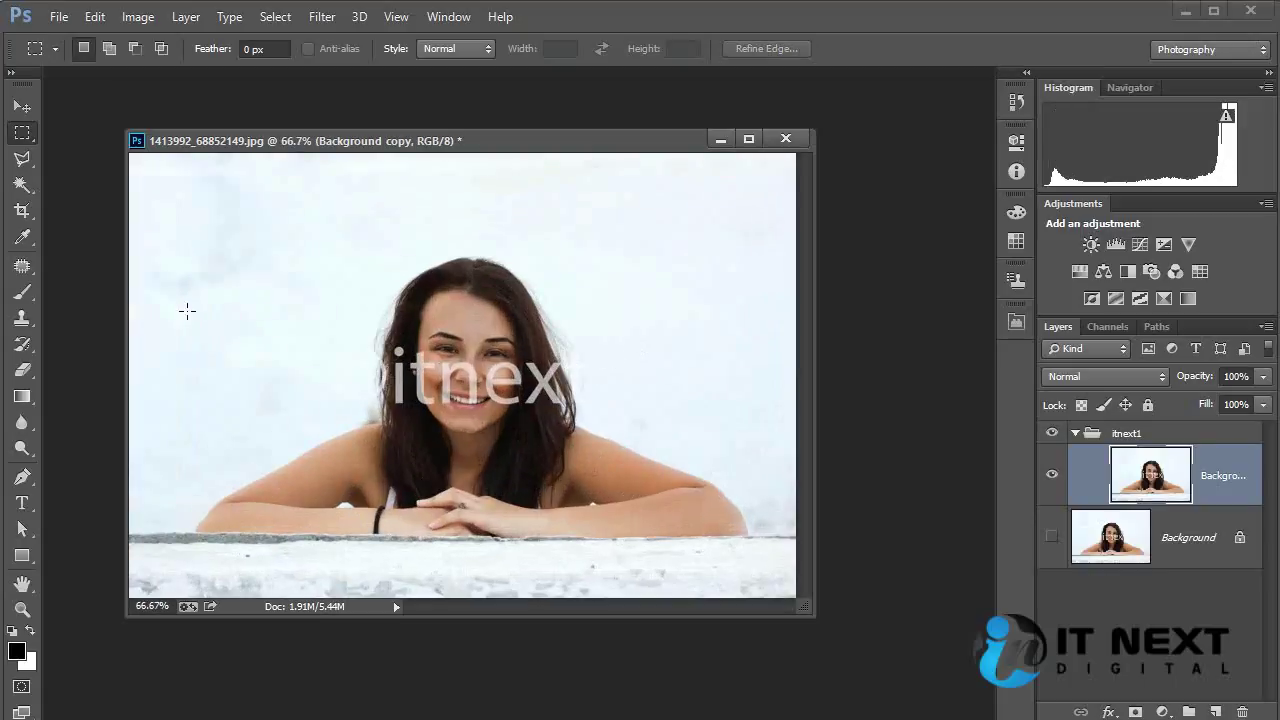
pyautogui.moveTo(22, 166); pyautogui.dragTo(90, 162)
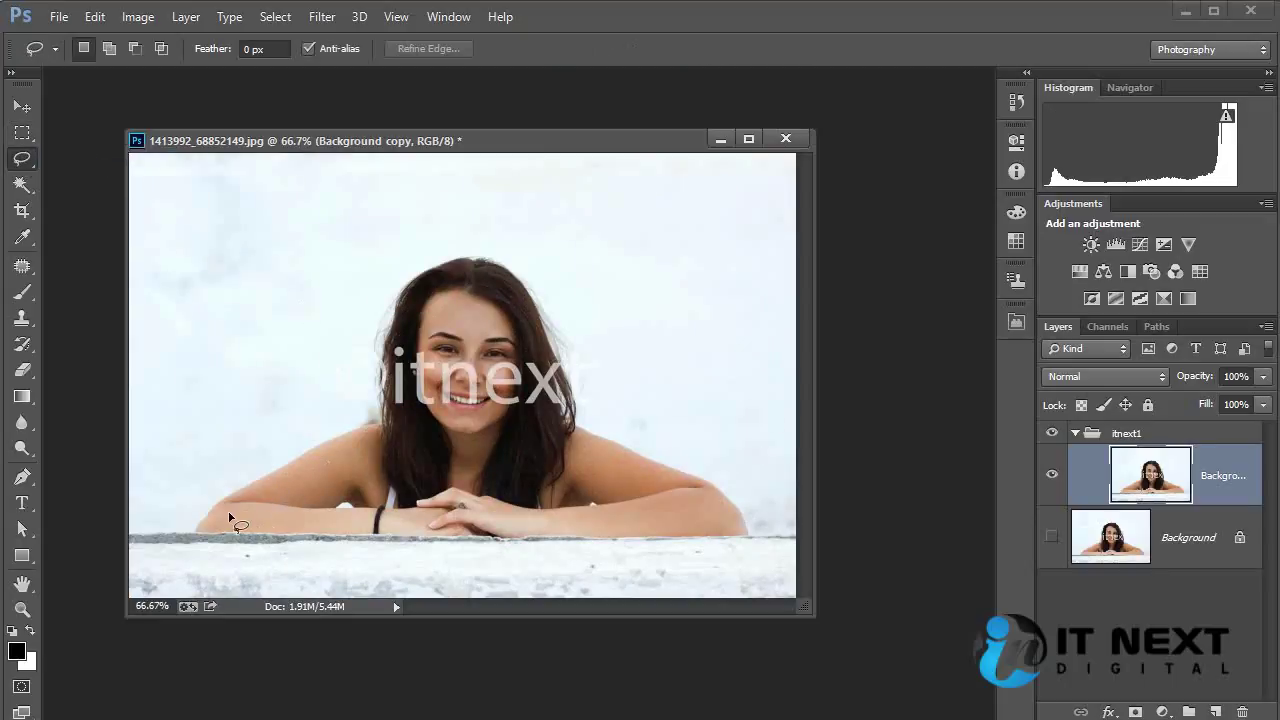
pyautogui.moveTo(227, 494)
pyautogui.mouseDown()
pyautogui.moveTo(385, 428)
pyautogui.moveTo(407, 280)
pyautogui.moveTo(512, 258)
pyautogui.moveTo(562, 328)
pyautogui.moveTo(584, 414)
pyautogui.moveTo(645, 465)
pyautogui.moveTo(742, 512)
pyautogui.moveTo(641, 549)
pyautogui.moveTo(195, 541)
pyautogui.moveTo(250, 489)
pyautogui.mouseUp()
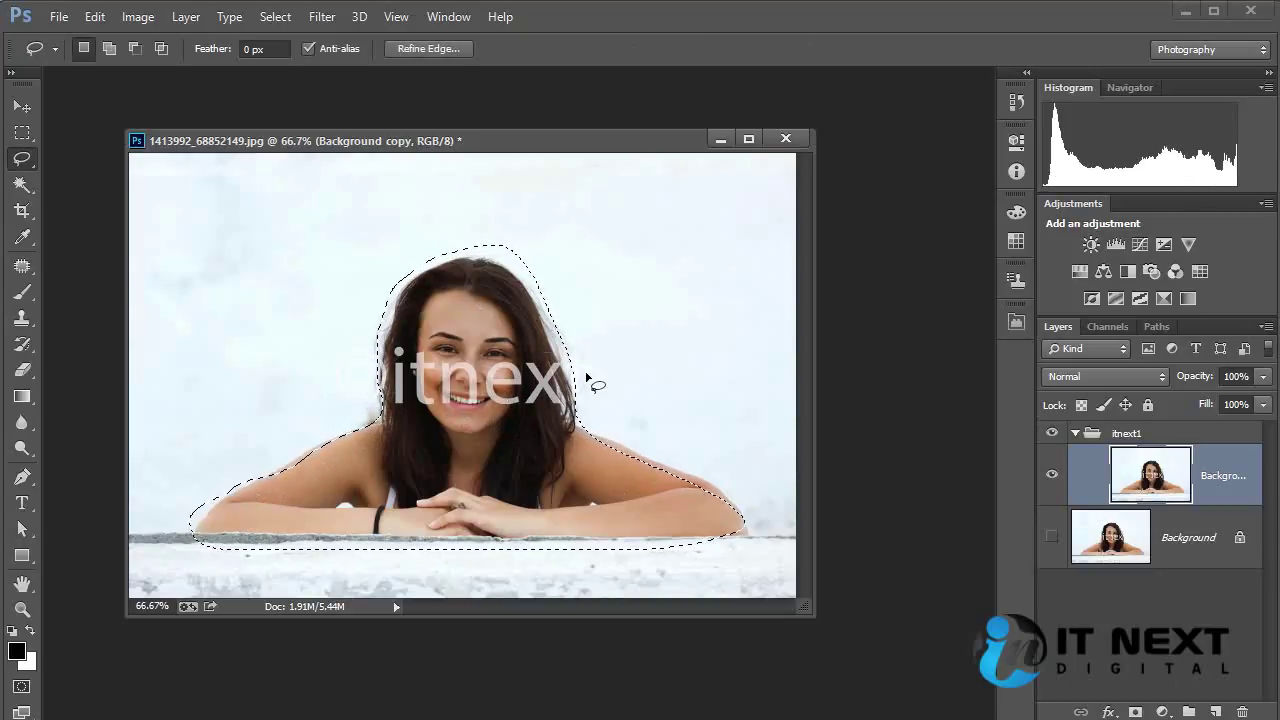
pyautogui.click(643, 311)
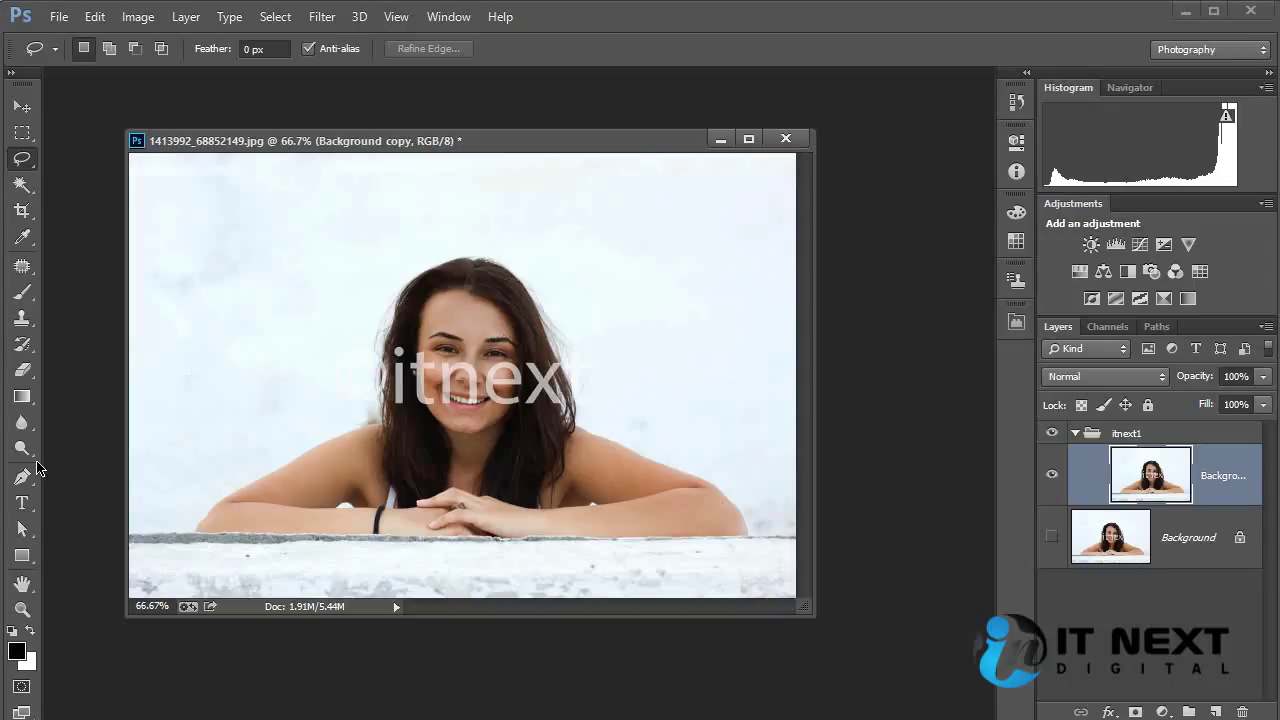
# Draw a black 5-sided polygon above the head and Alt-drag a copy beside it.
pyautogui.click(22, 556)
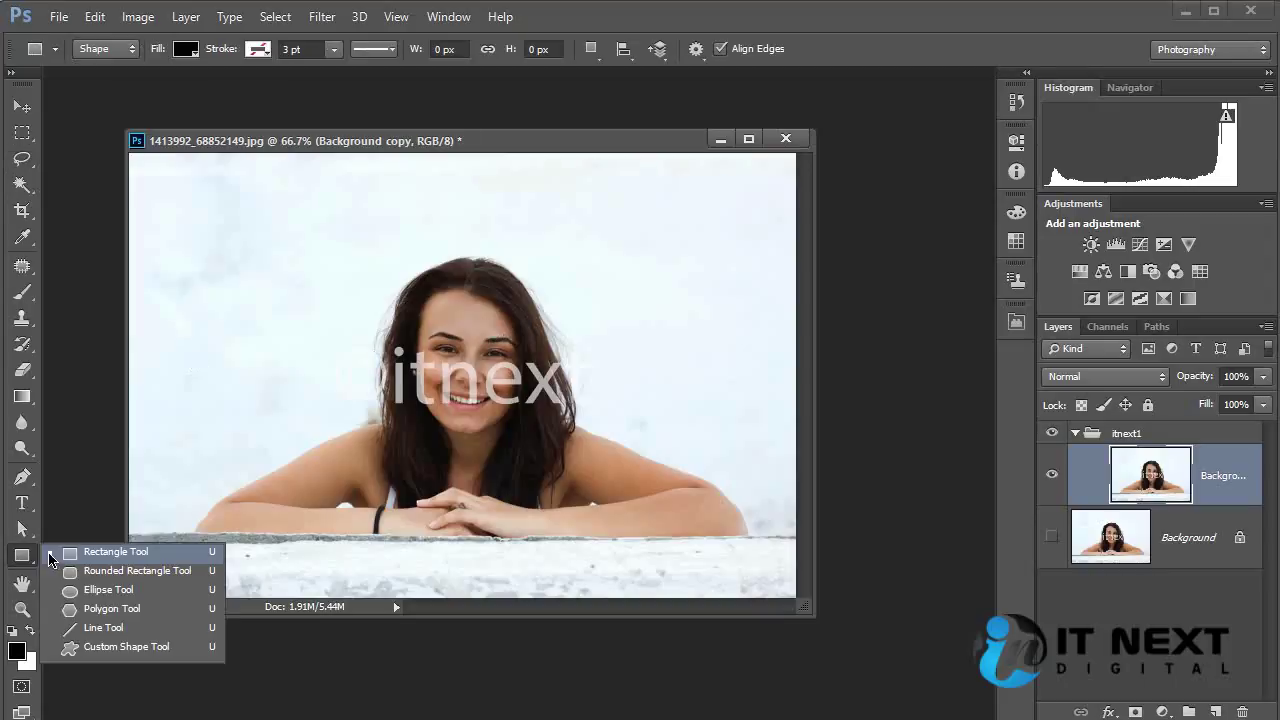
pyautogui.click(116, 607)
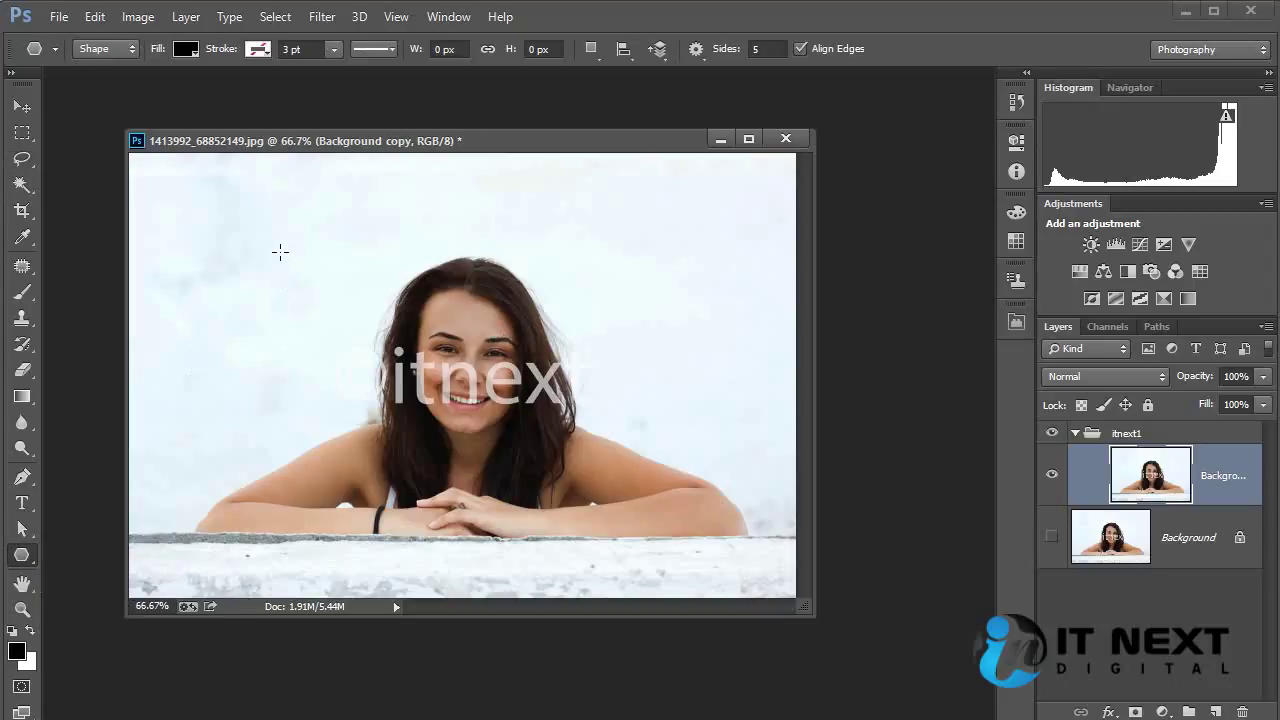
pyautogui.moveTo(280, 251); pyautogui.dragTo(322, 307)
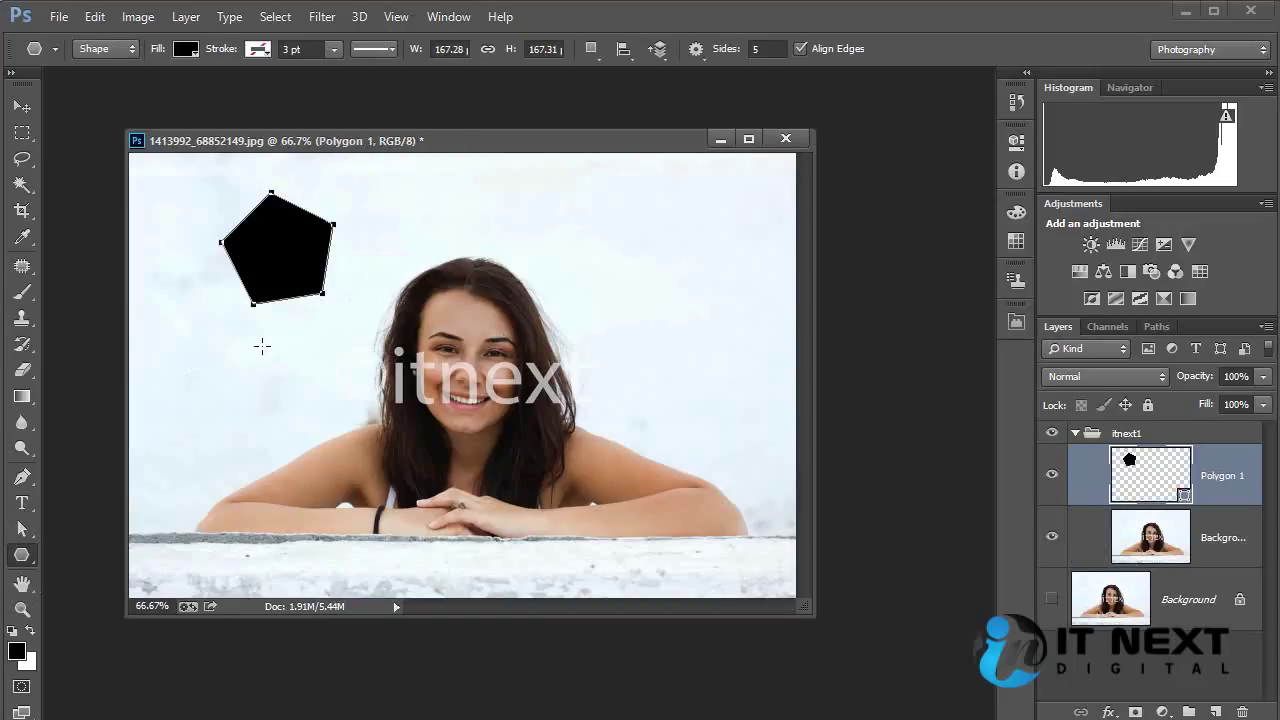
pyautogui.click(20, 107)
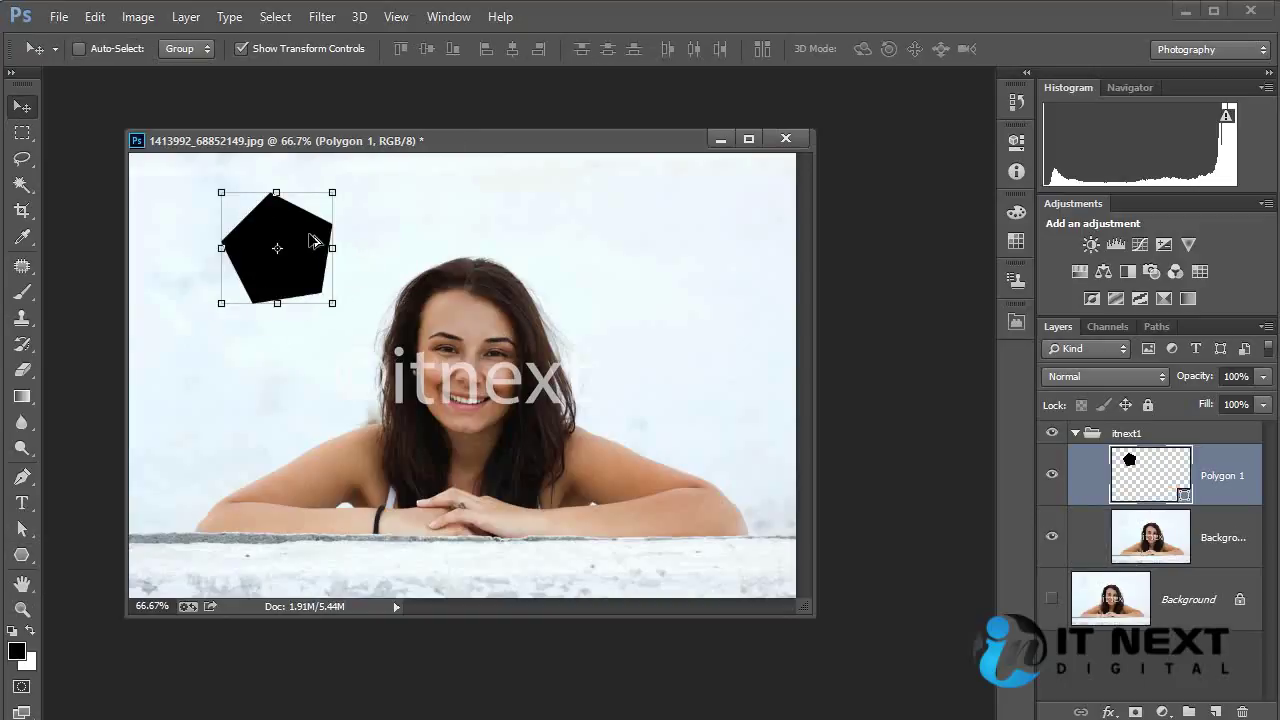
pyautogui.keyDown('alt'); pyautogui.moveTo(312, 241); pyautogui.dragTo(426, 262); pyautogui.keyUp('alt')
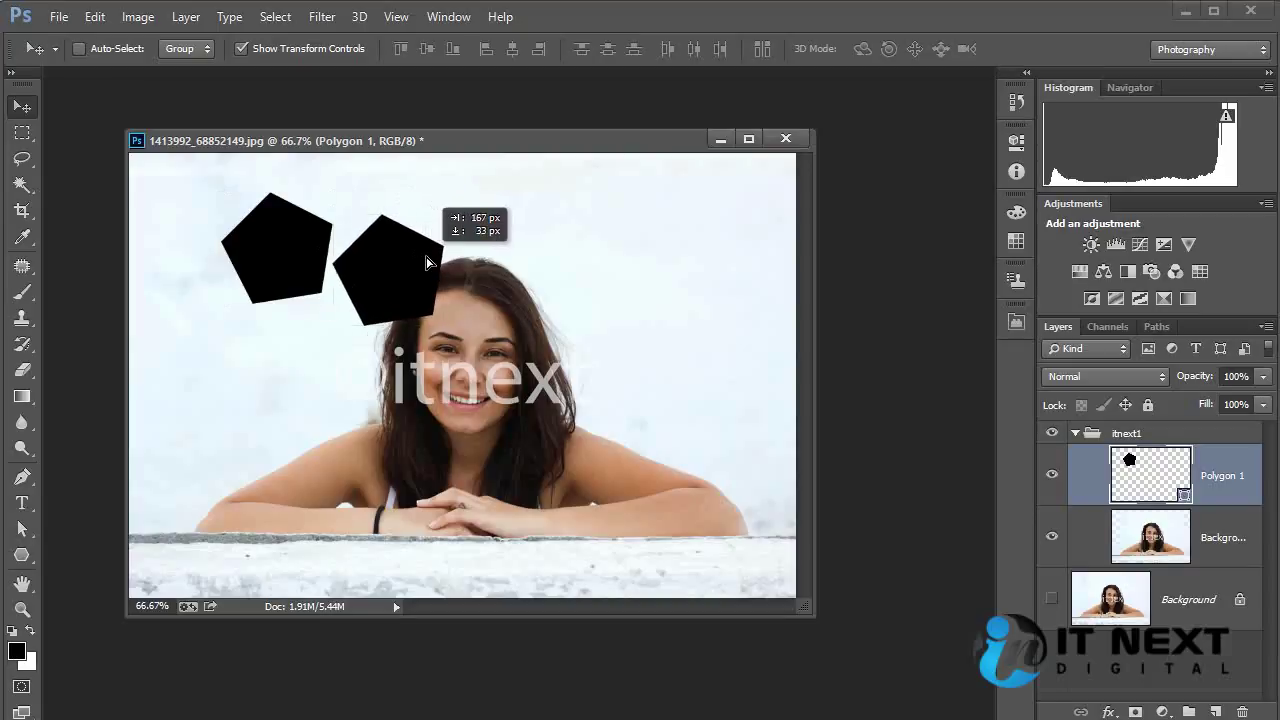
pyautogui.keyDown('ctrl'); pyautogui.click(460, 460); pyautogui.keyUp('ctrl')
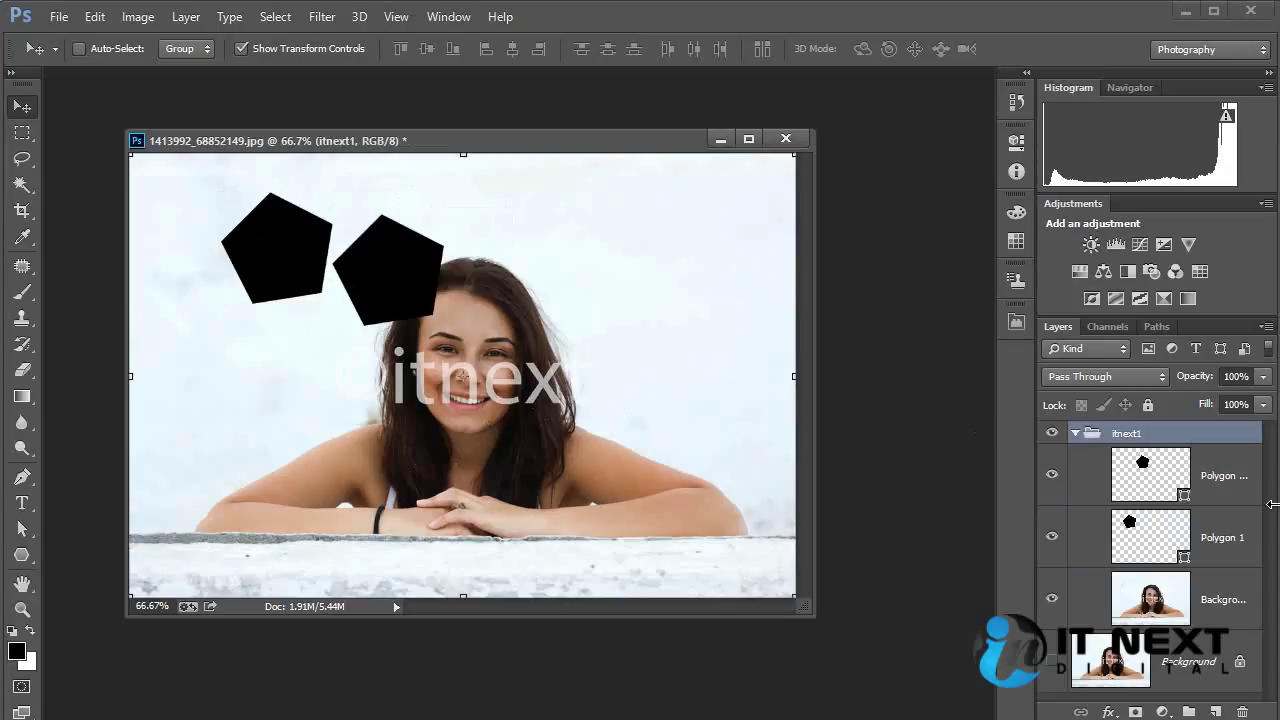
# Merge the two pentagon layers together into Layer 1 within the itnext1 group.
pyautogui.click(1150, 473)
pyautogui.keyDown('shift'); pyautogui.click(1173, 537); pyautogui.keyUp('shift')
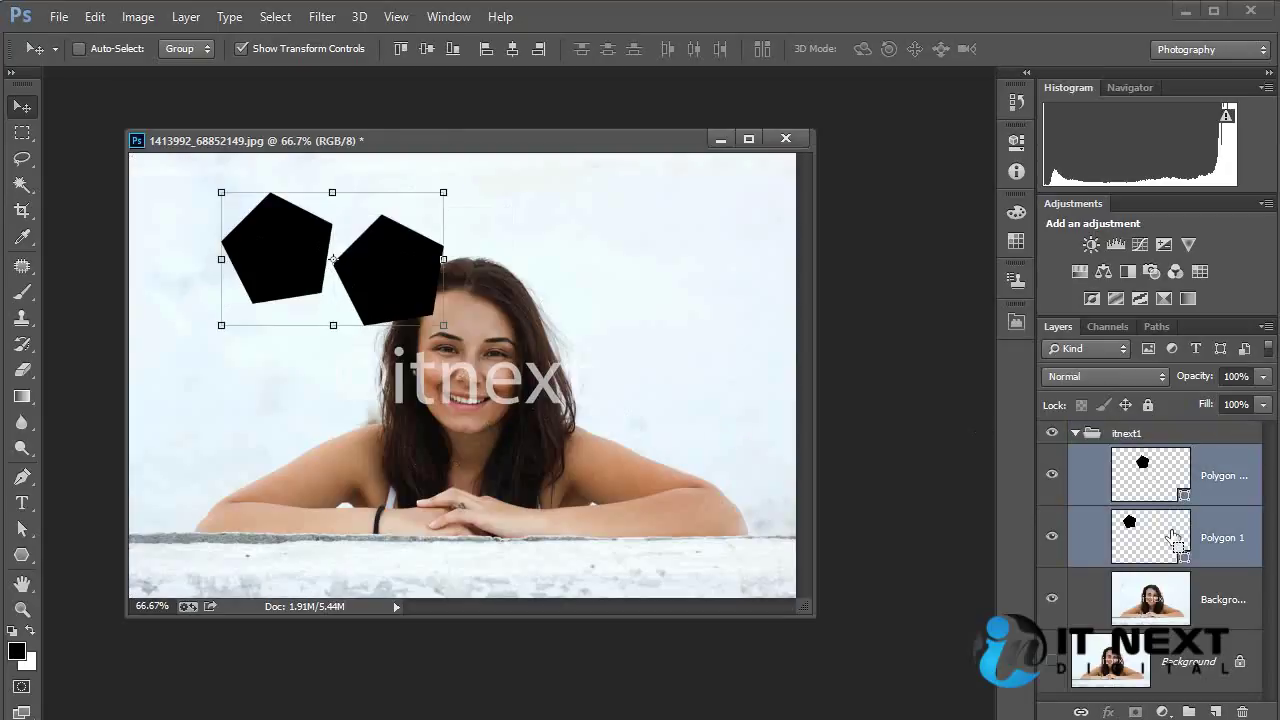
pyautogui.hotkey('ctrl', 'e')
pyautogui.click(1215, 712)
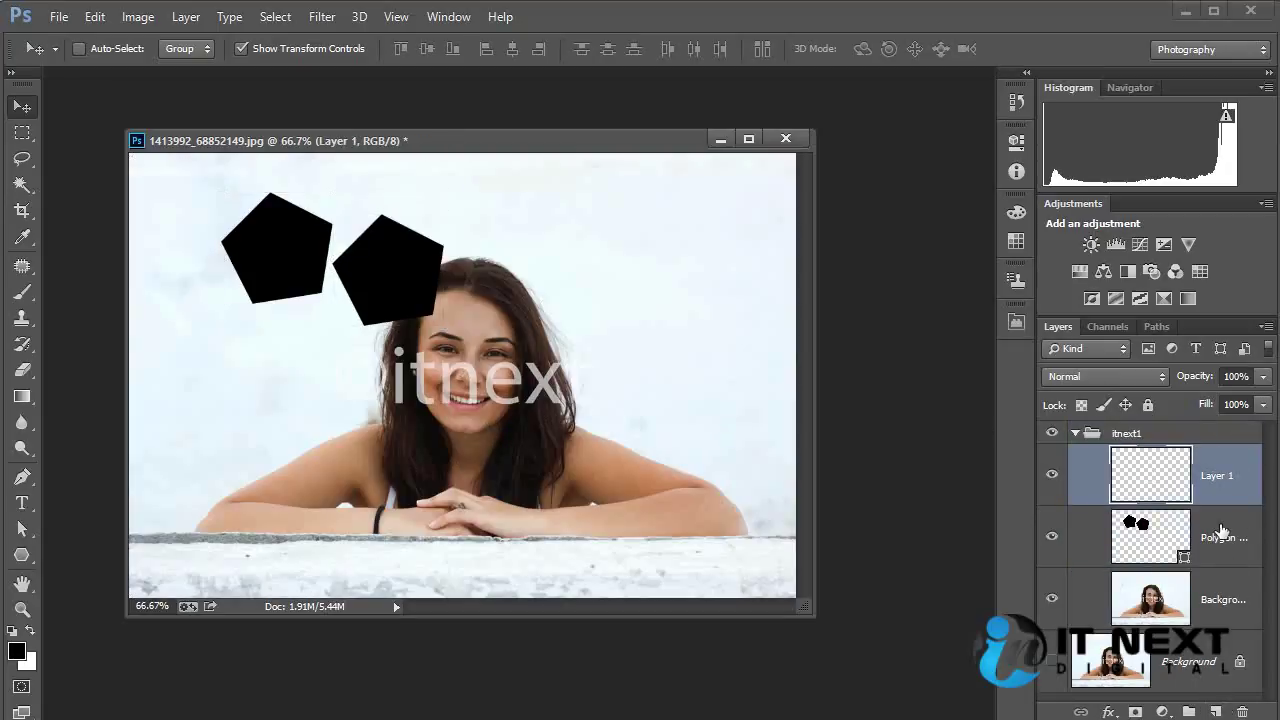
pyautogui.keyDown('shift'); pyautogui.click(1221, 531); pyautogui.keyUp('shift')
pyautogui.hotkey('ctrl', 'e')
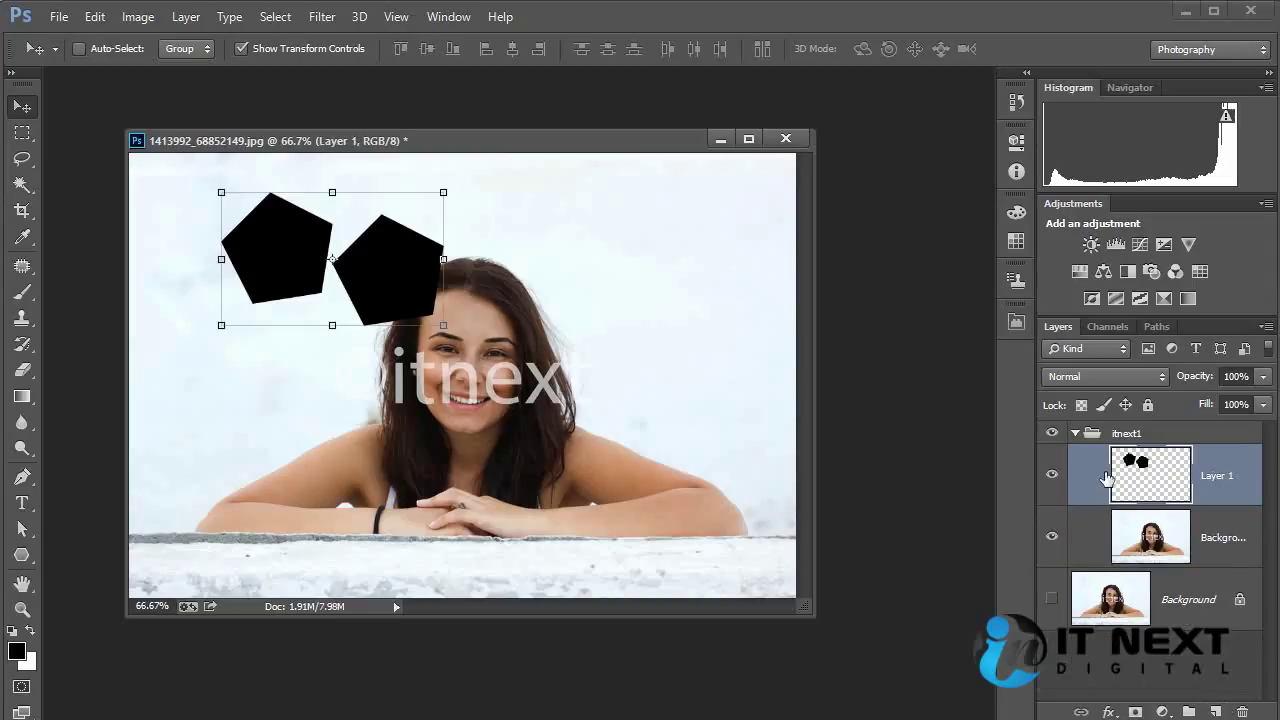
pyautogui.keyDown('ctrl'); pyautogui.click(575, 312); pyautogui.keyUp('ctrl')
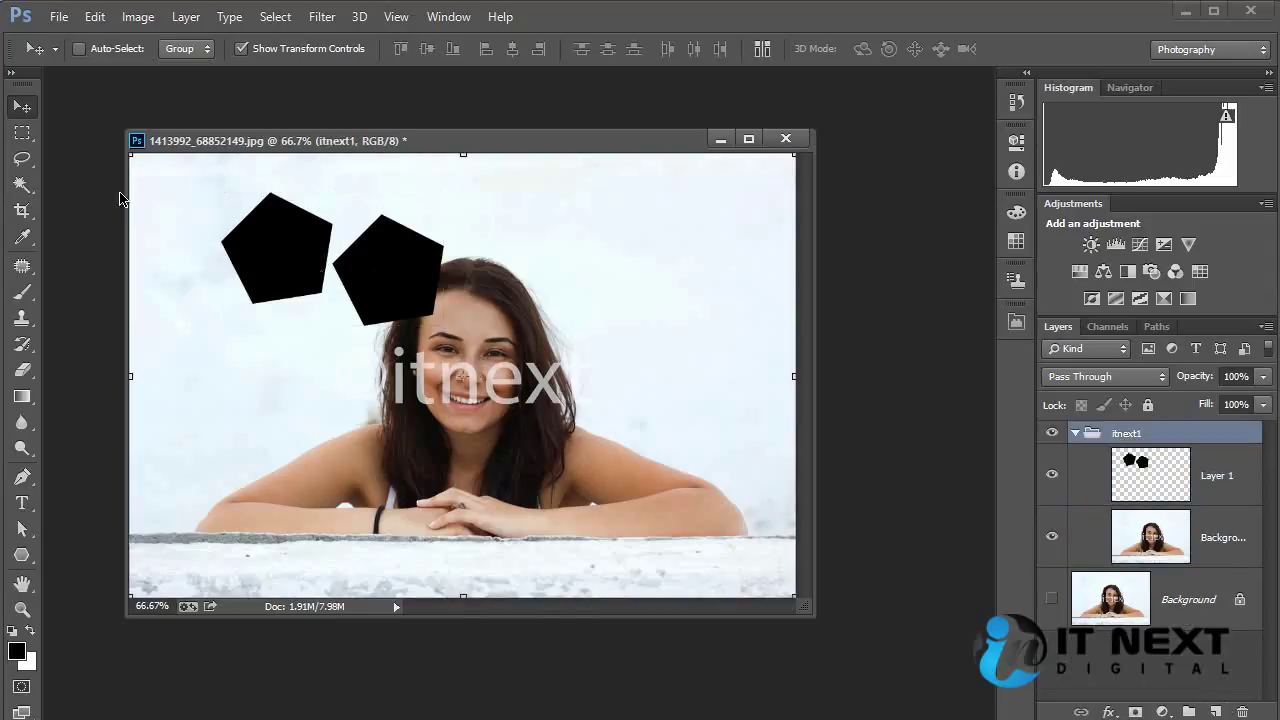
pyautogui.moveTo(22, 132); pyautogui.dragTo(110, 131)
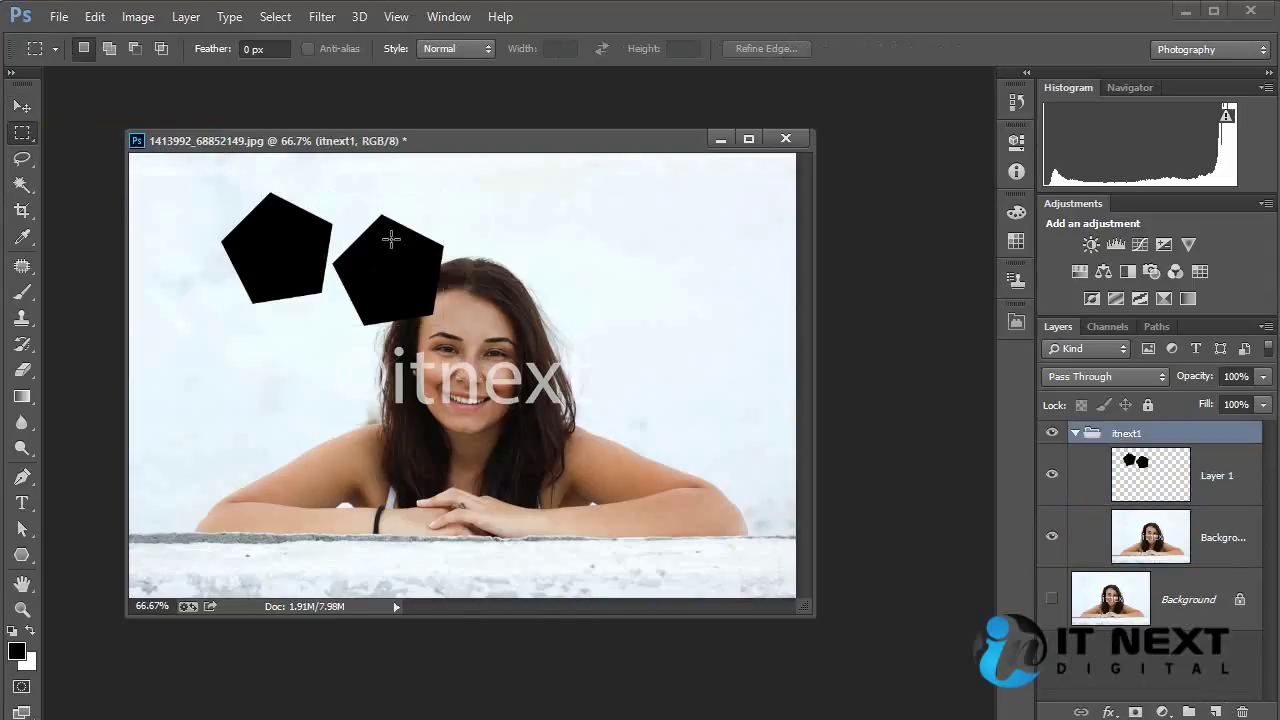
pyautogui.moveTo(331, 200); pyautogui.dragTo(521, 350)
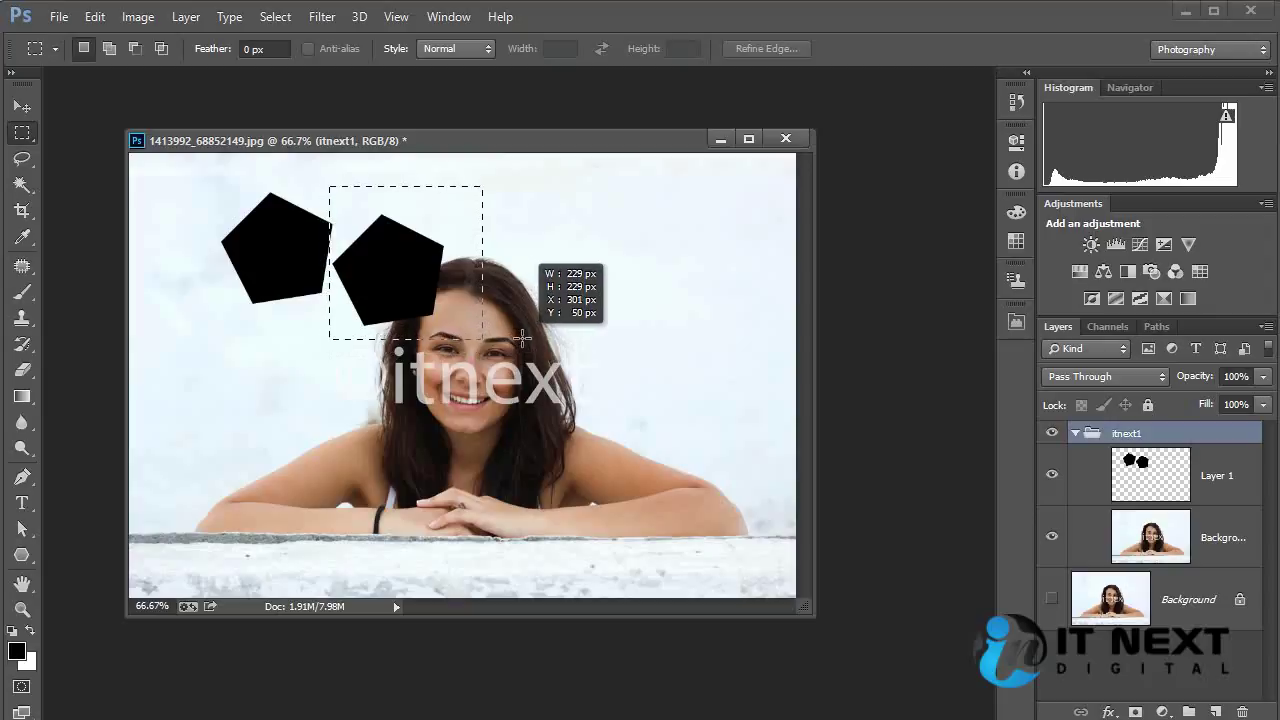
pyautogui.moveTo(521, 350); pyautogui.dragTo(519, 342)
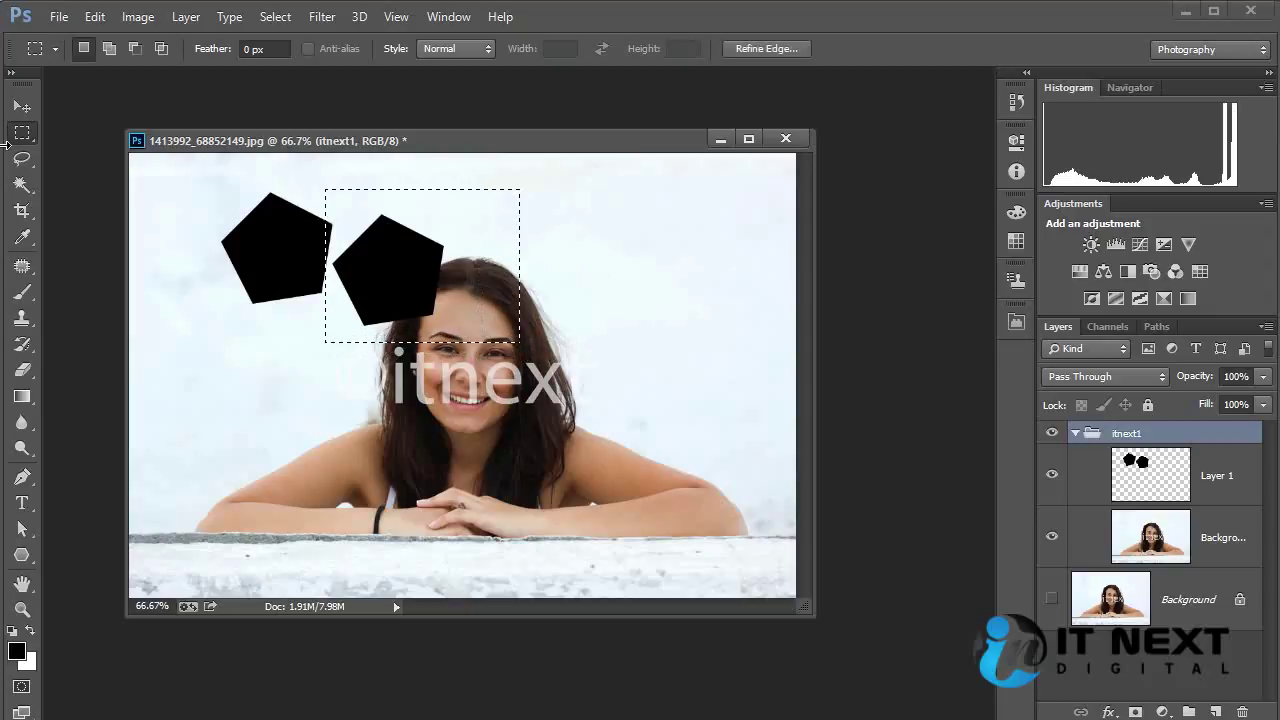
pyautogui.press('v')
pyautogui.click(404, 246)
pyautogui.click(625, 303)
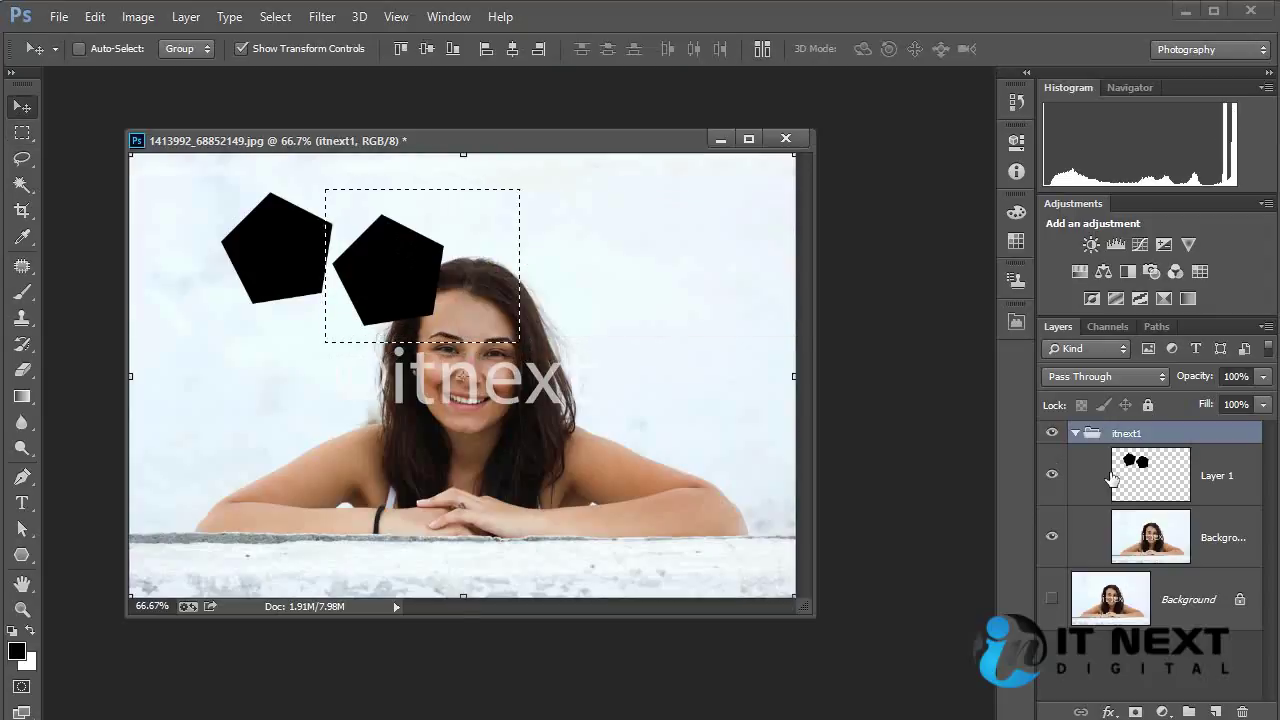
pyautogui.hotkey('alt', '[')
pyautogui.moveTo(422, 266); pyautogui.dragTo(500, 252)
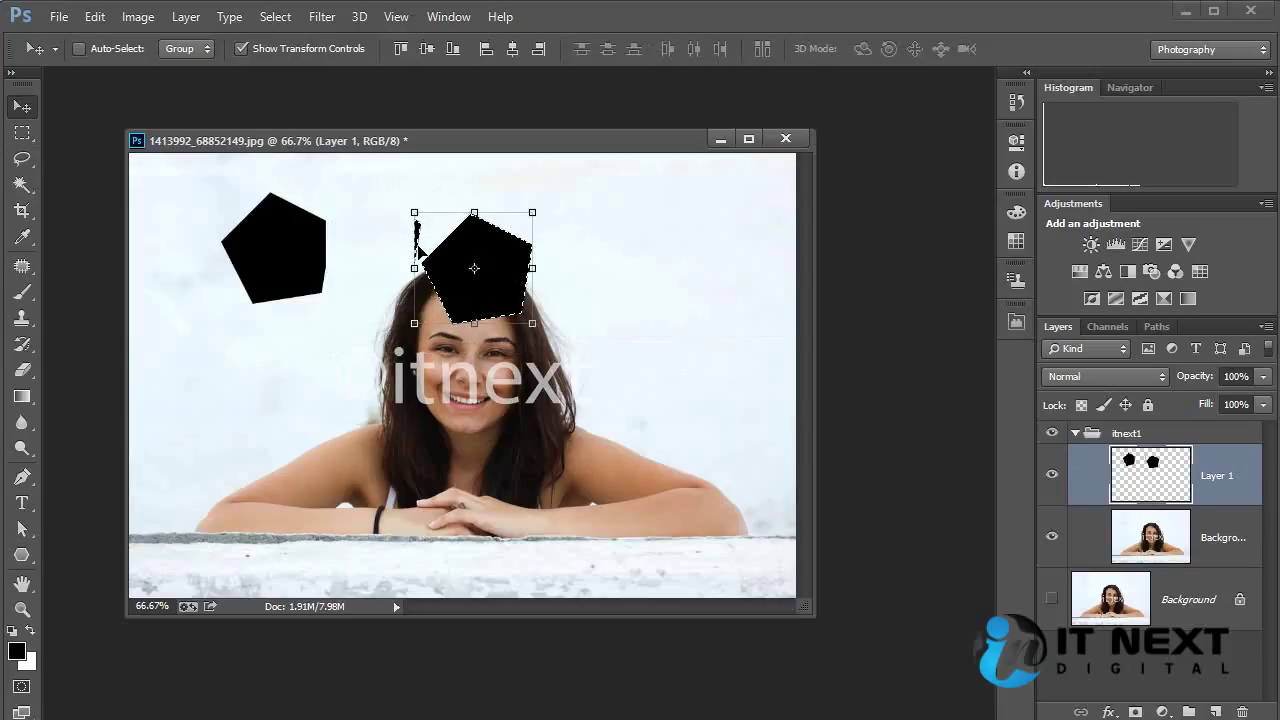
pyautogui.hotkey('ctrl', 'z')
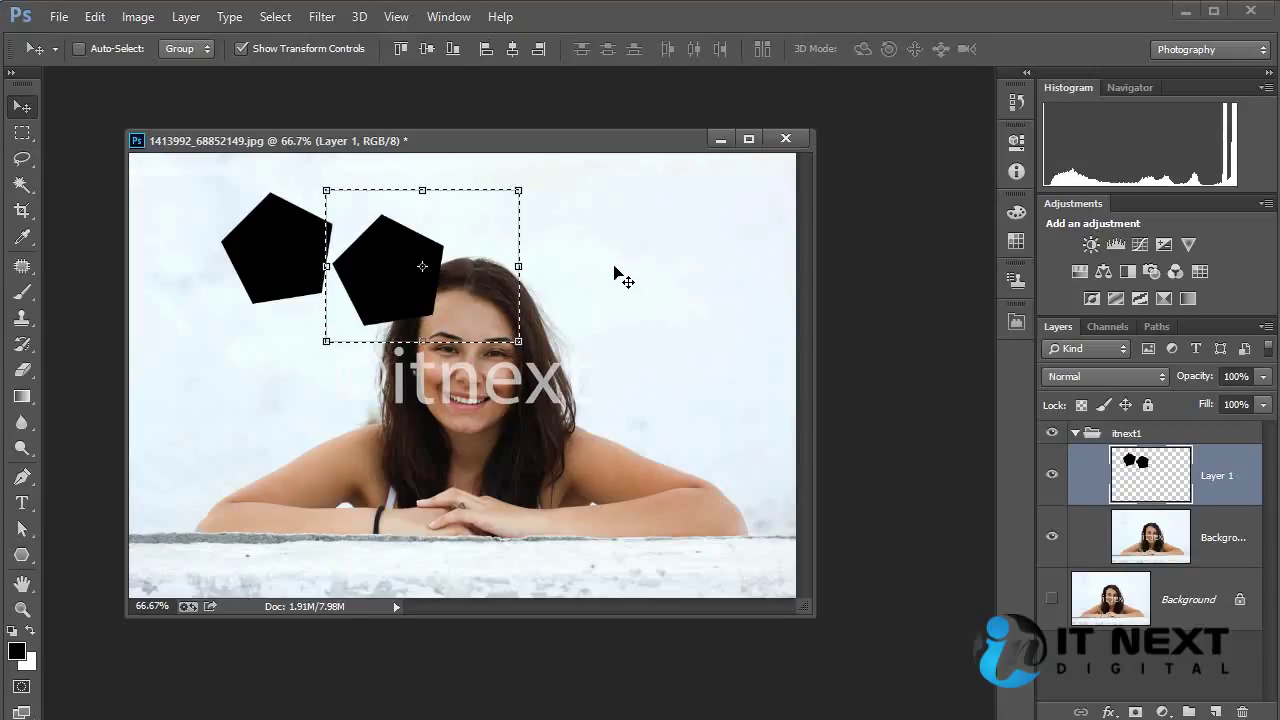
pyautogui.hotkey('ctrl', 'd')
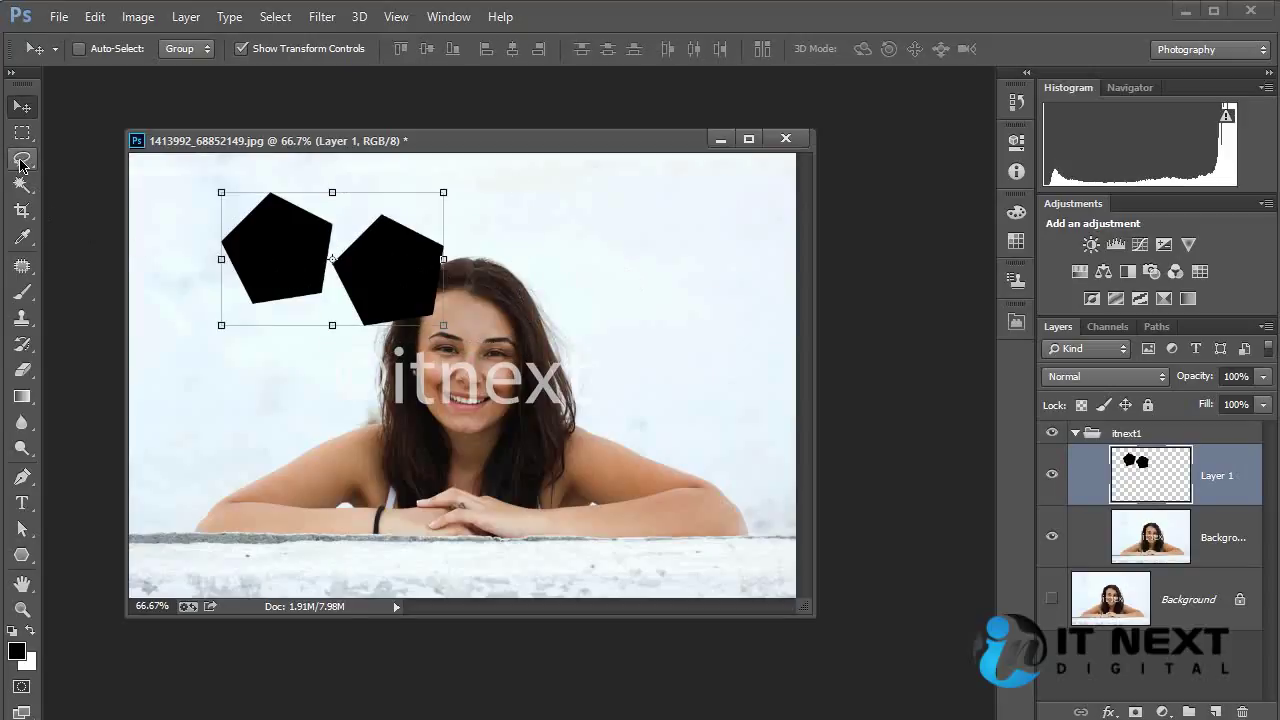
# Lasso the right pentagon at 200% zoom, then clear that selection.
pyautogui.click(22, 160)
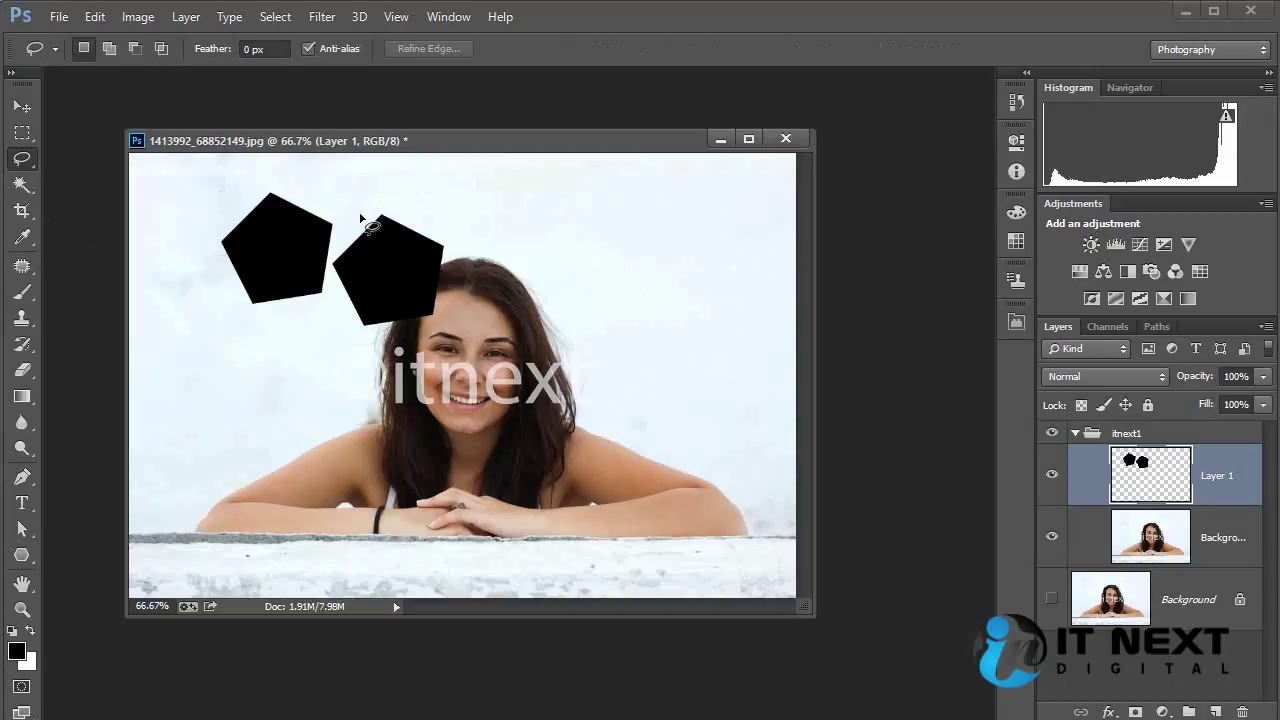
pyautogui.hotkey('ctrl', '+')
pyautogui.hotkey('ctrl', '+')
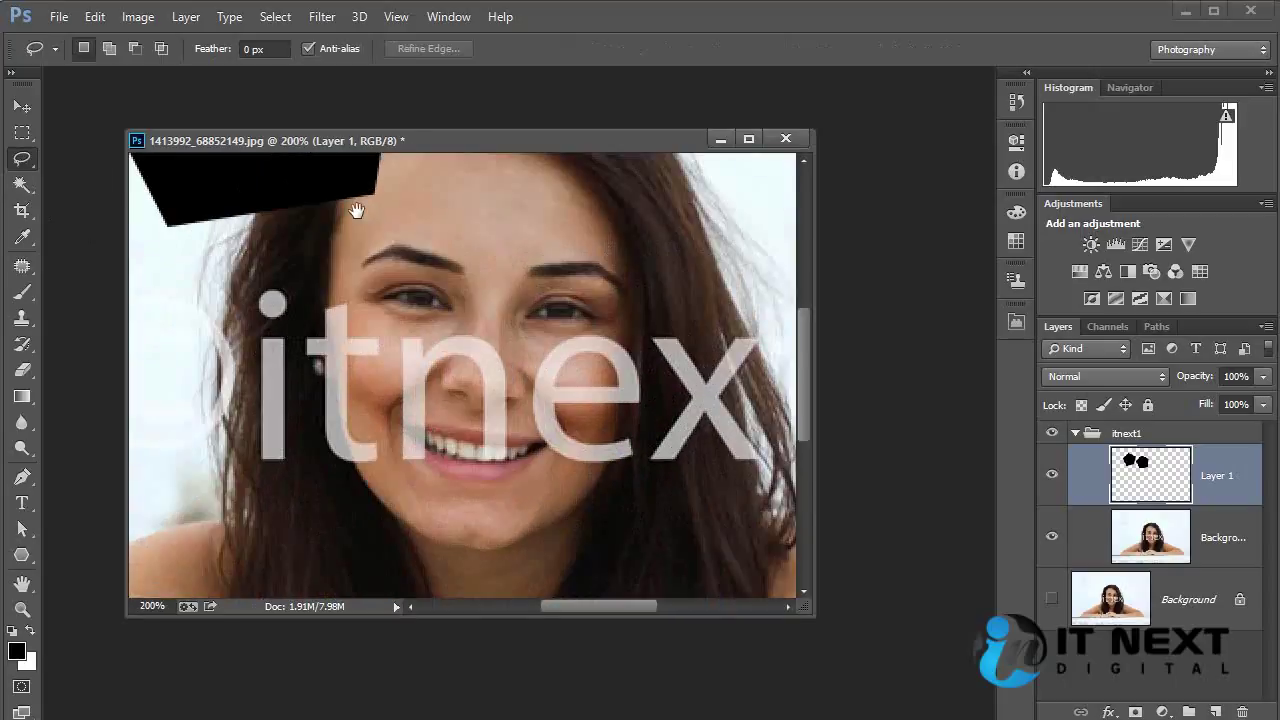
pyautogui.moveTo(357, 208); pyautogui.dragTo(633, 515)
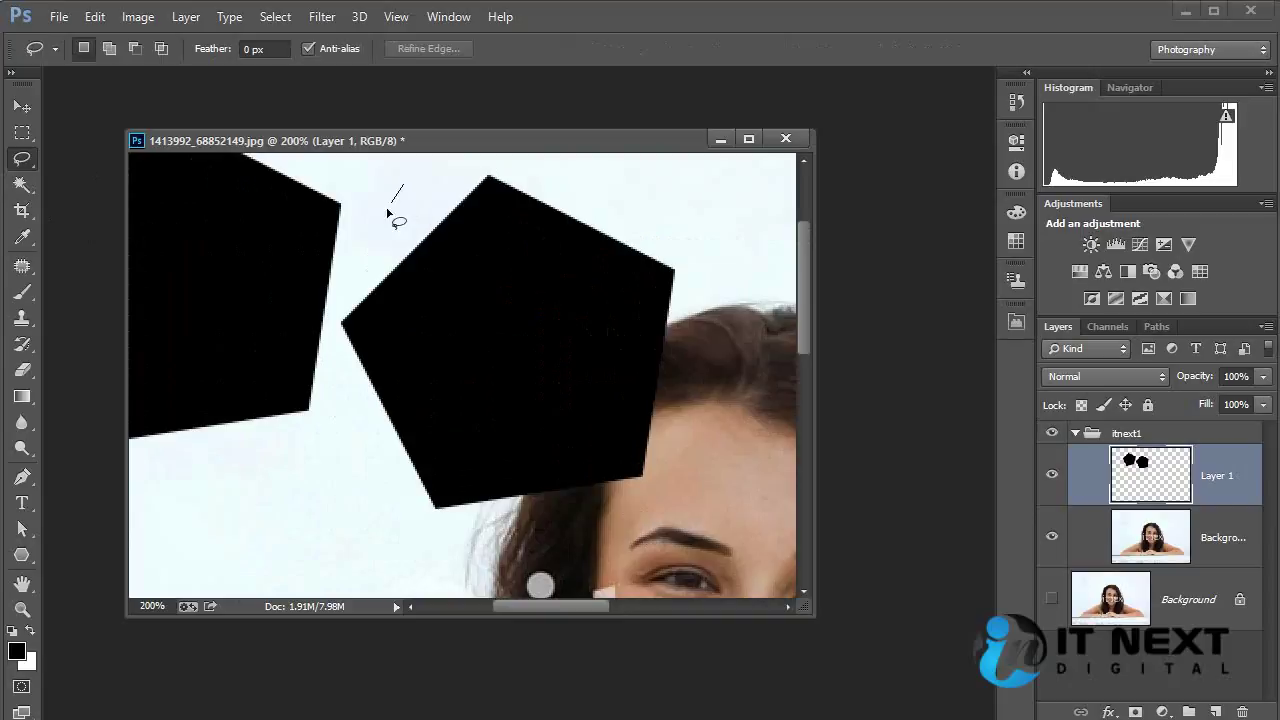
pyautogui.moveTo(351, 278)
pyautogui.mouseDown()
pyautogui.moveTo(650, 488)
pyautogui.moveTo(734, 374)
pyautogui.moveTo(523, 171)
pyautogui.moveTo(420, 183)
pyautogui.moveTo(391, 270)
pyautogui.mouseUp()
pyautogui.hotkey('ctrl', '-')
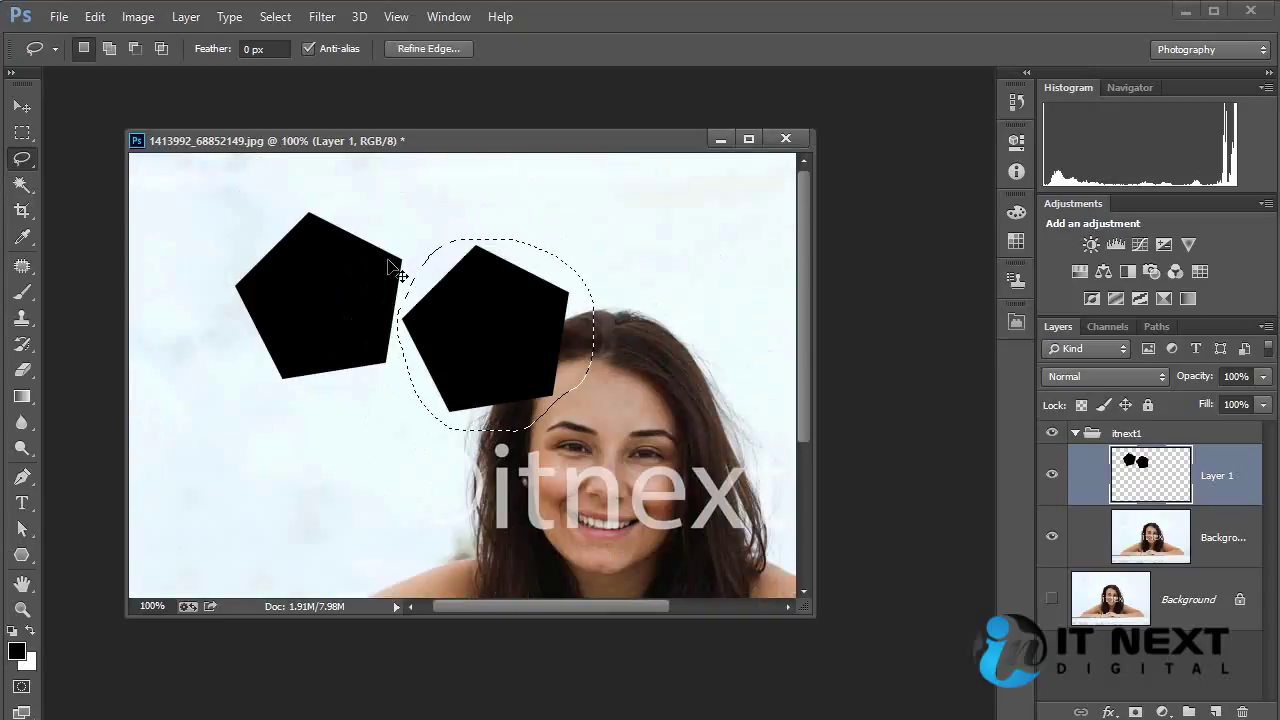
pyautogui.hotkey('ctrl', 'd')
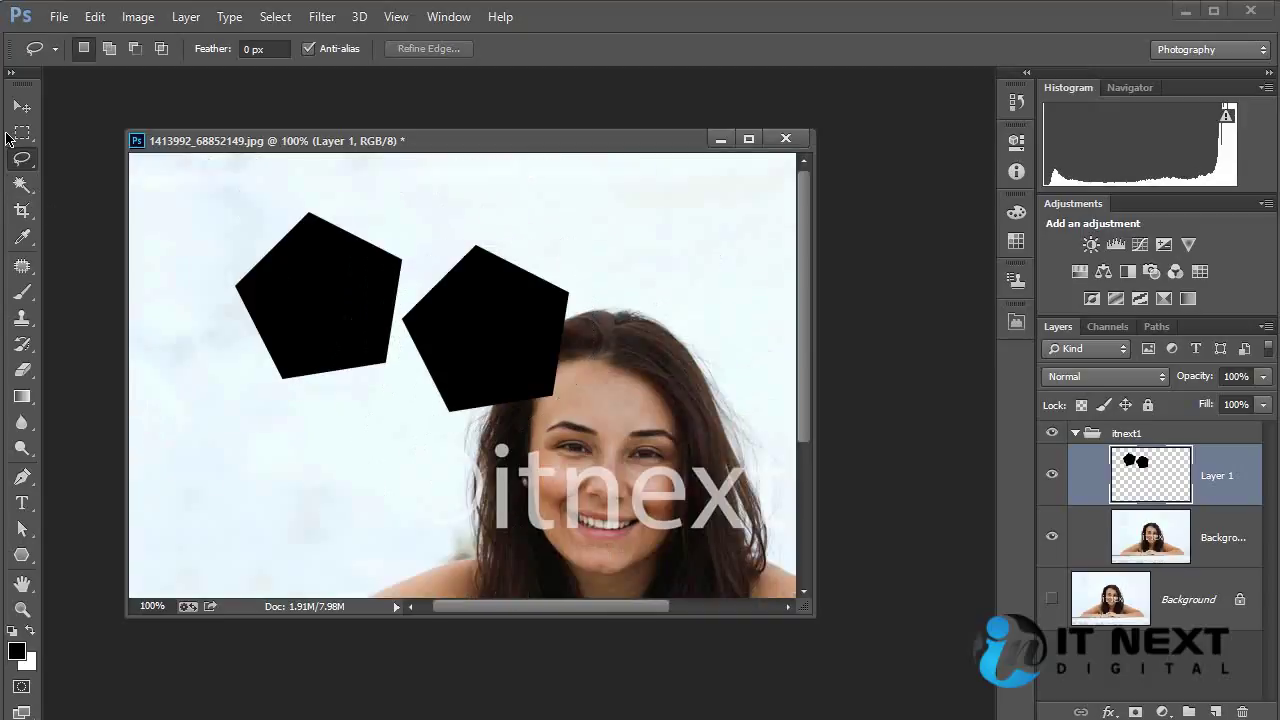
# Drag a rectangular marquee square enclosing the right pentagon.
pyautogui.click(22, 133)
pyautogui.moveTo(404, 220); pyautogui.dragTo(665, 379)
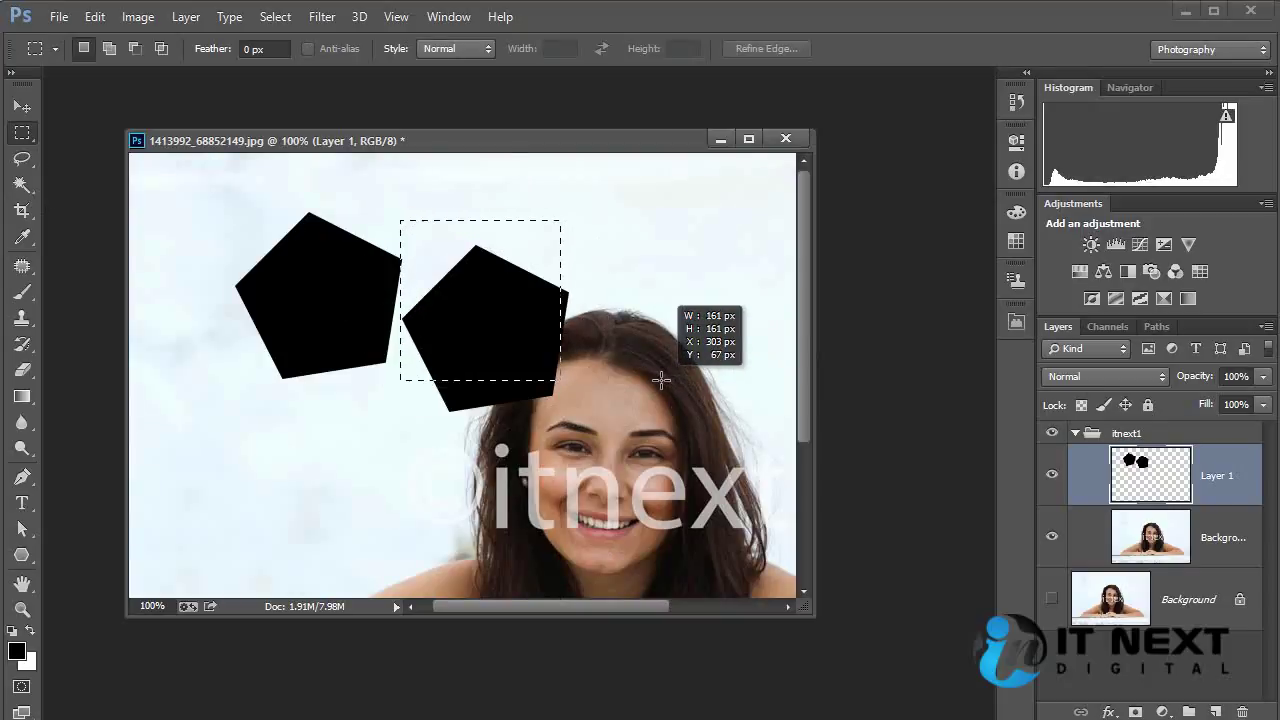
pyautogui.moveTo(665, 379); pyautogui.dragTo(680, 429)
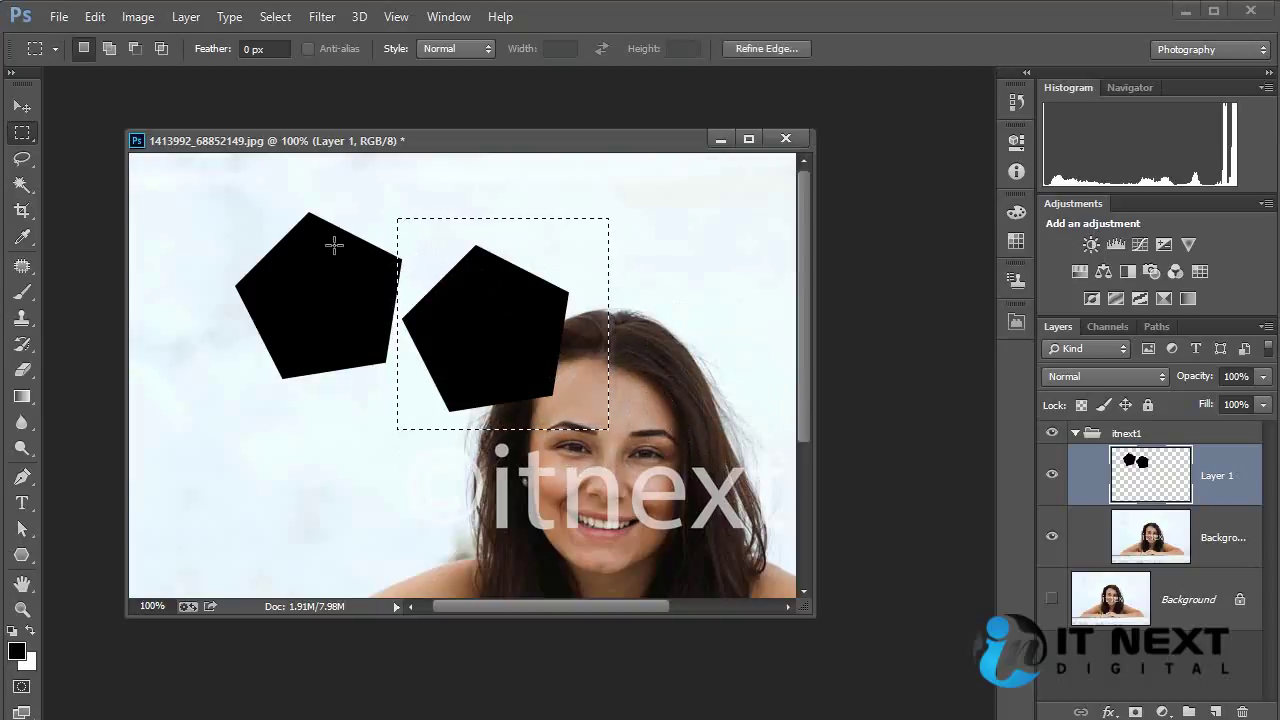
pyautogui.rightClick(21, 143)
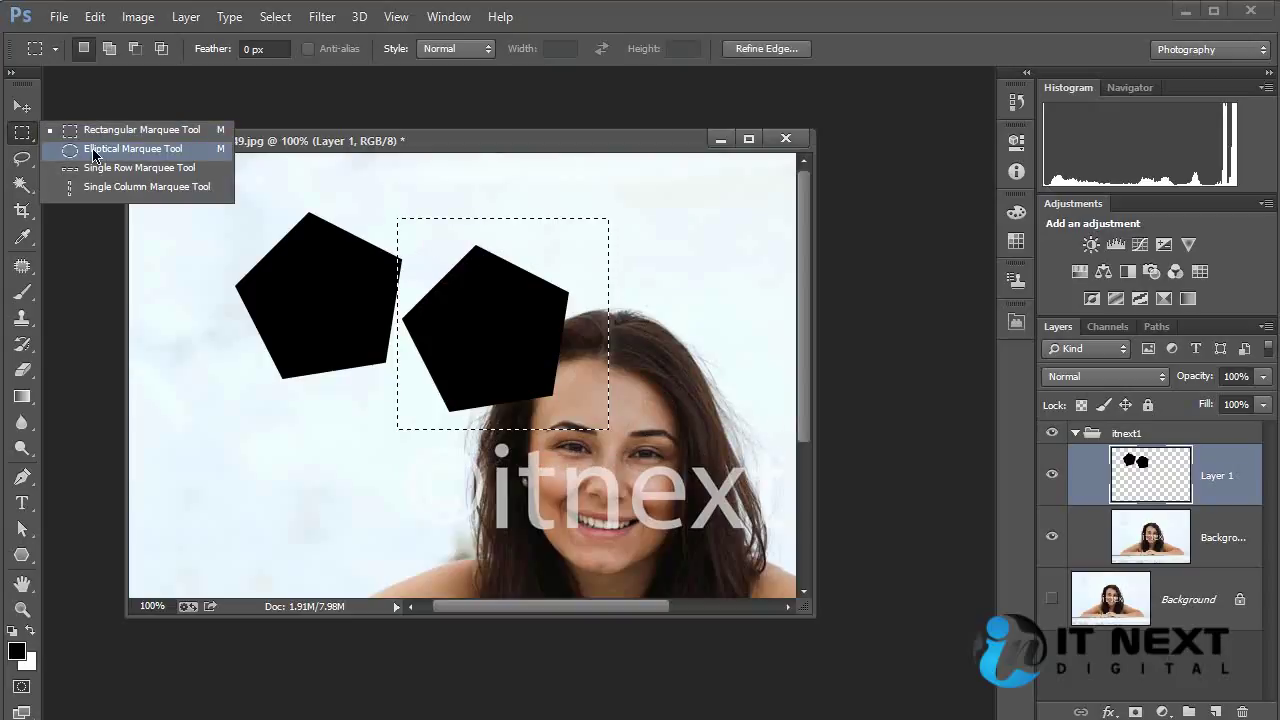
# Draw an elliptical marquee circle over the right pentagon and hairline, then clear it.
pyautogui.click(115, 152)
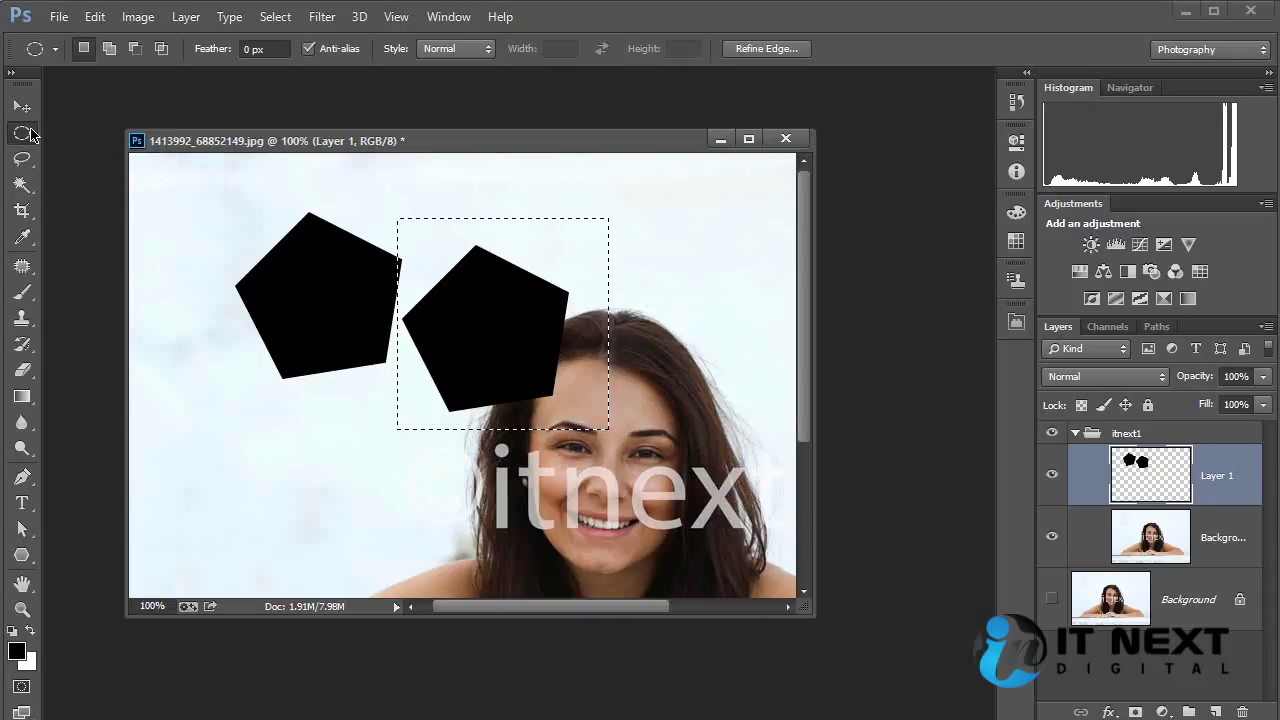
pyautogui.rightClick(35, 140)
pyautogui.click(150, 155)
pyautogui.click(598, 155)
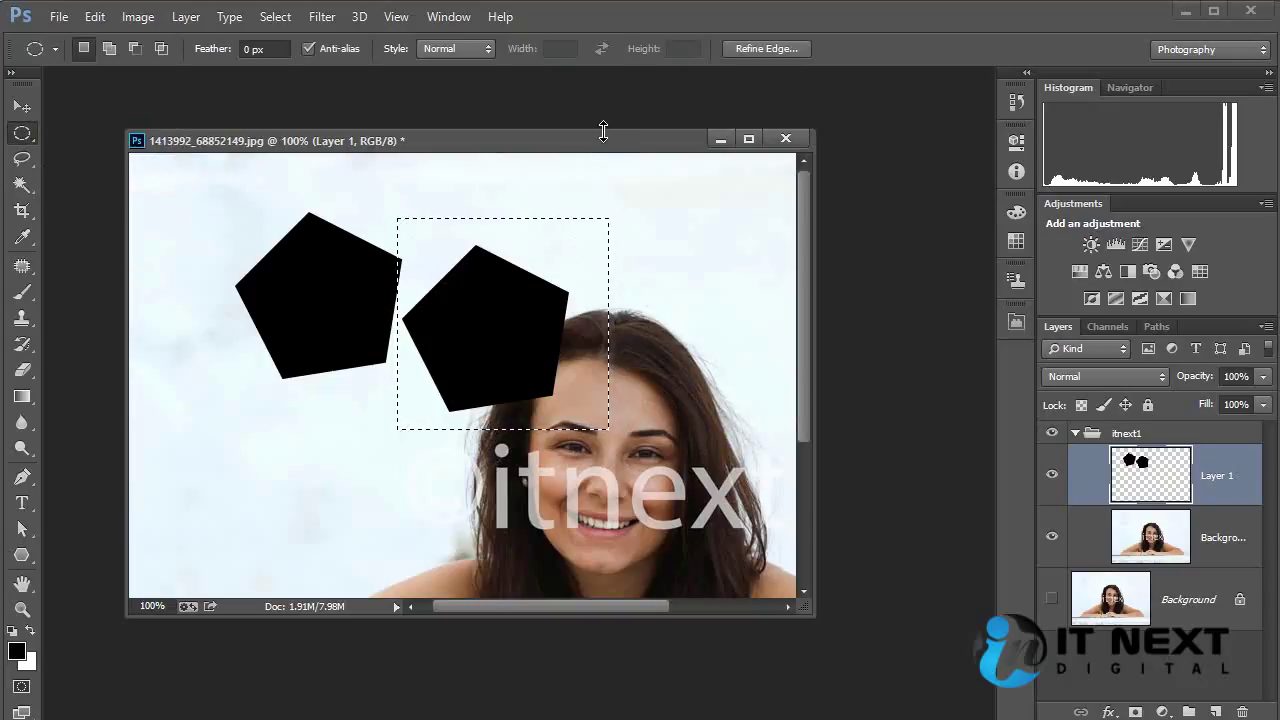
pyautogui.moveTo(436, 235); pyautogui.dragTo(771, 460)
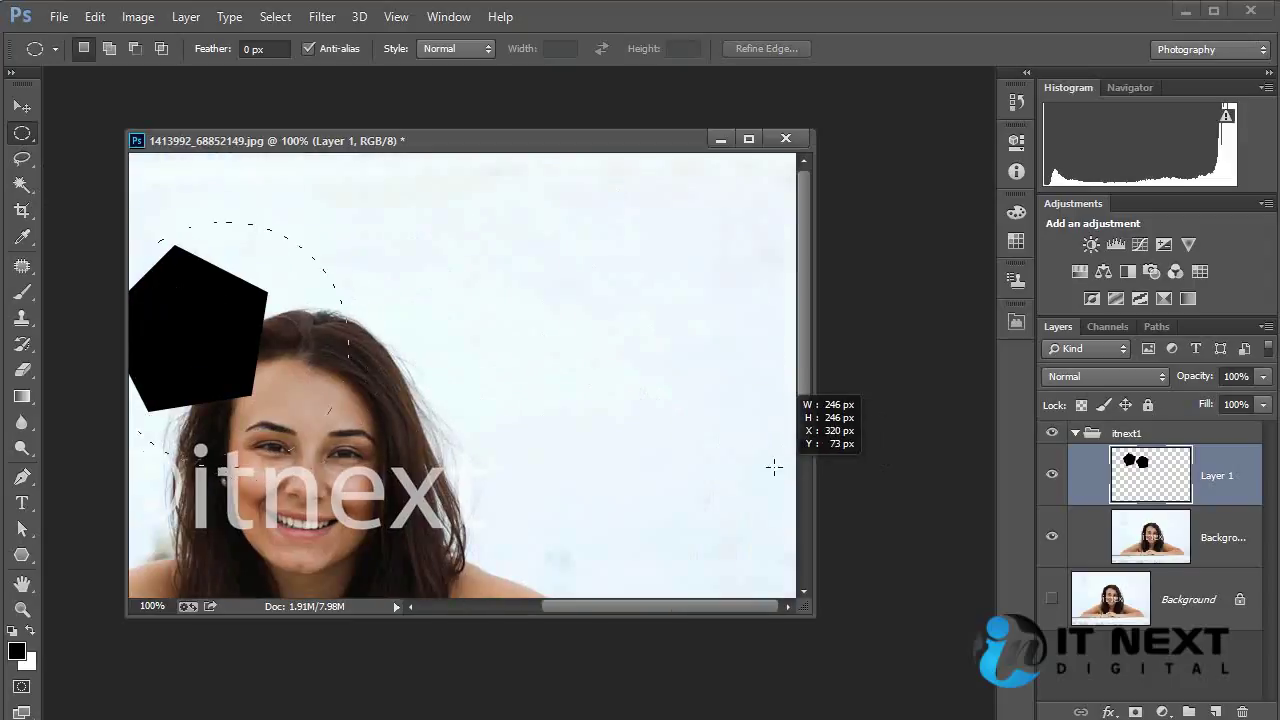
pyautogui.moveTo(408, 370); pyautogui.dragTo(590, 372)
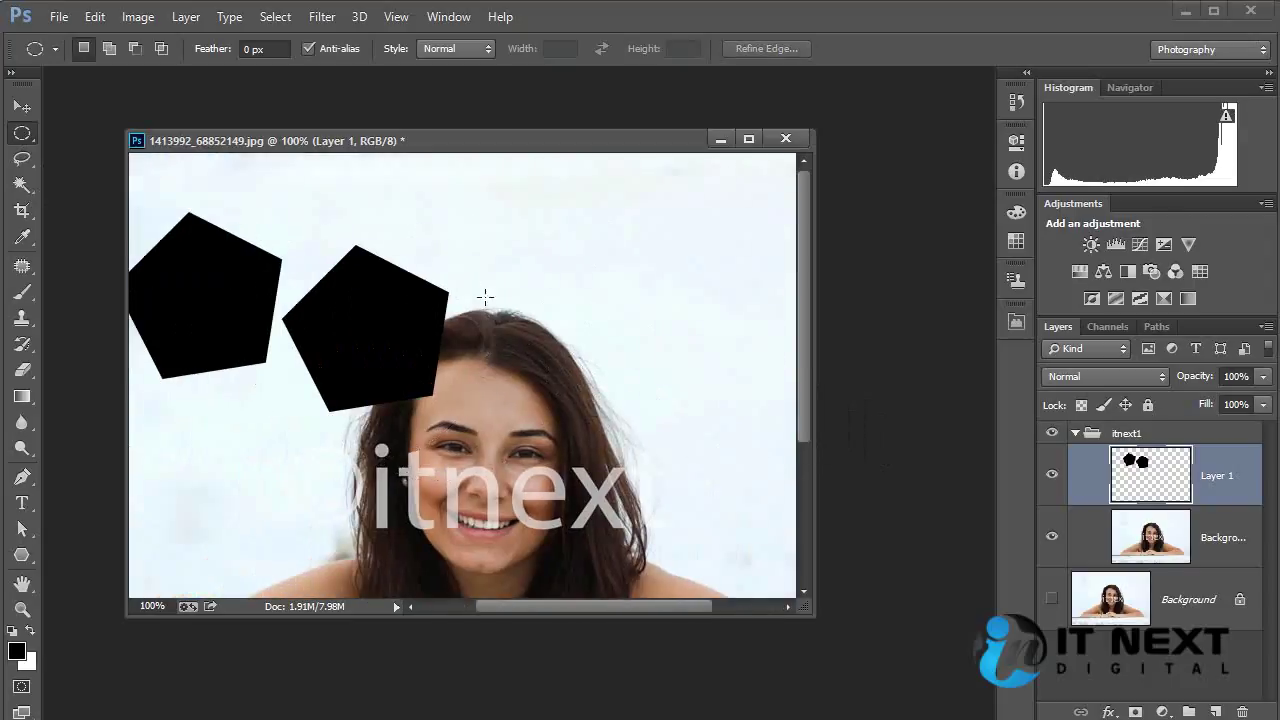
pyautogui.moveTo(245, 230)
pyautogui.mouseDown()
pyautogui.moveTo(575, 478)
pyautogui.moveTo(607, 463)
pyautogui.mouseUp()
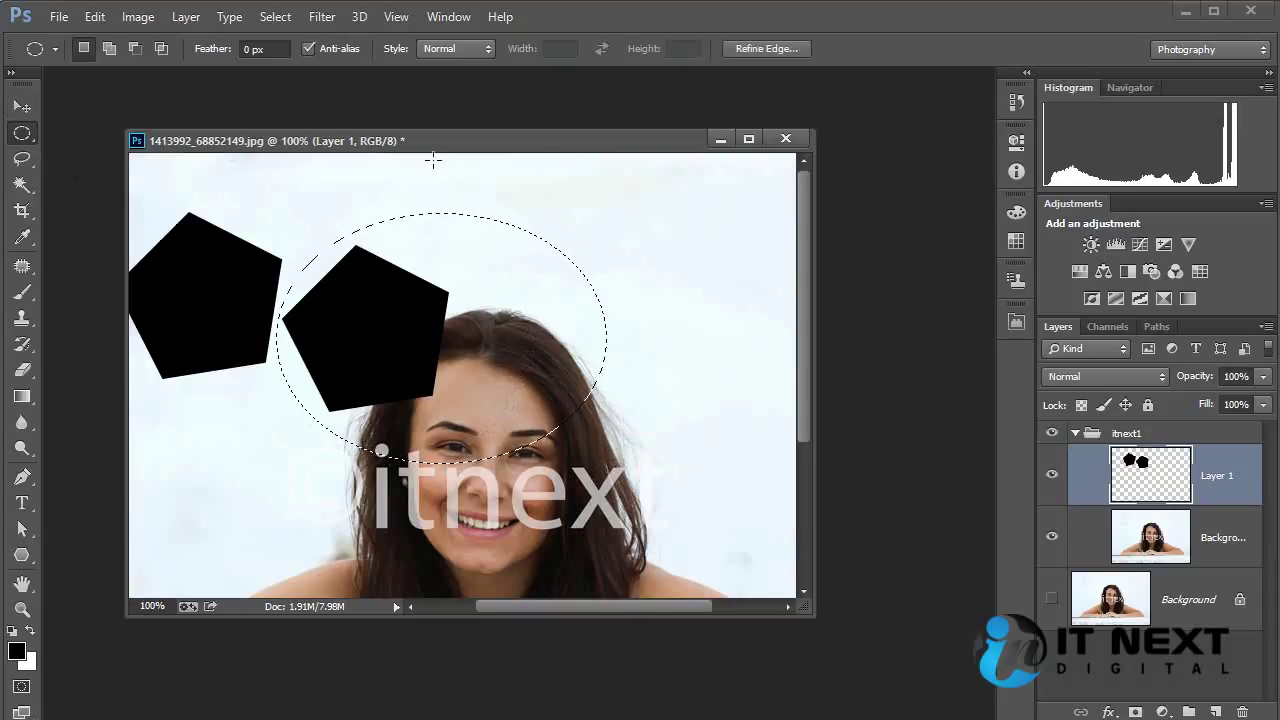
pyautogui.click(528, 272)
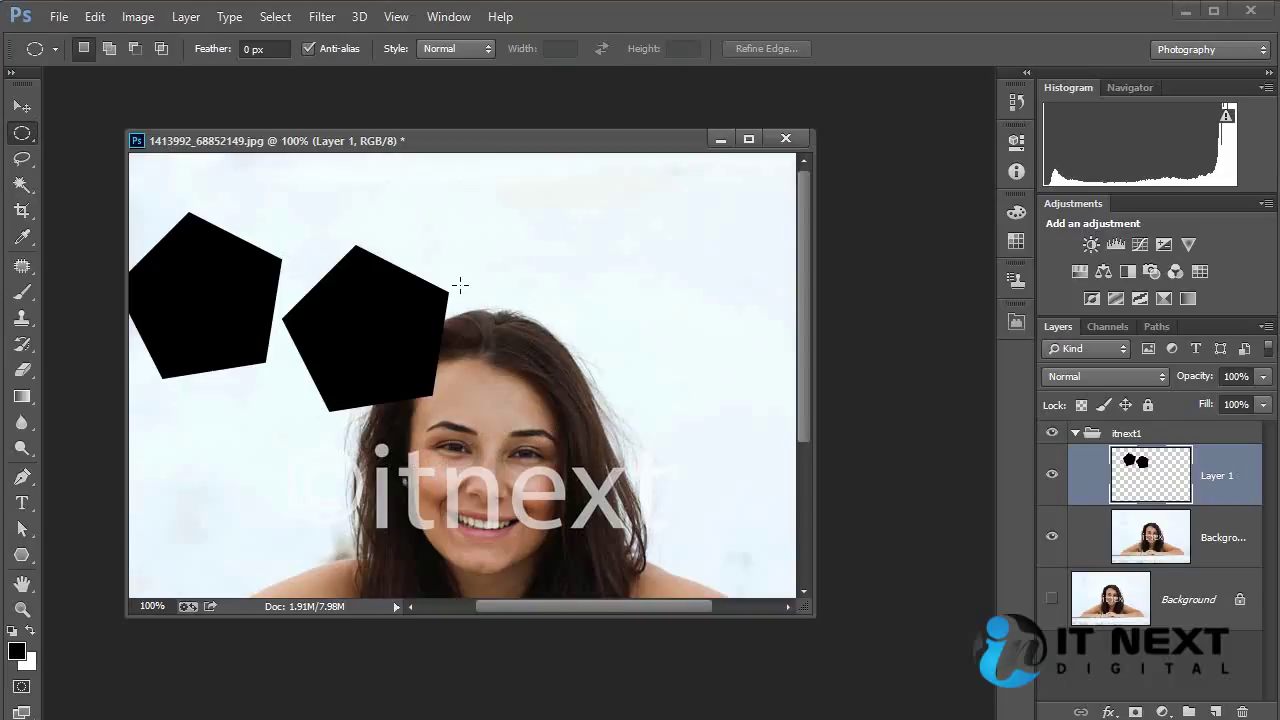
pyautogui.click(22, 158)
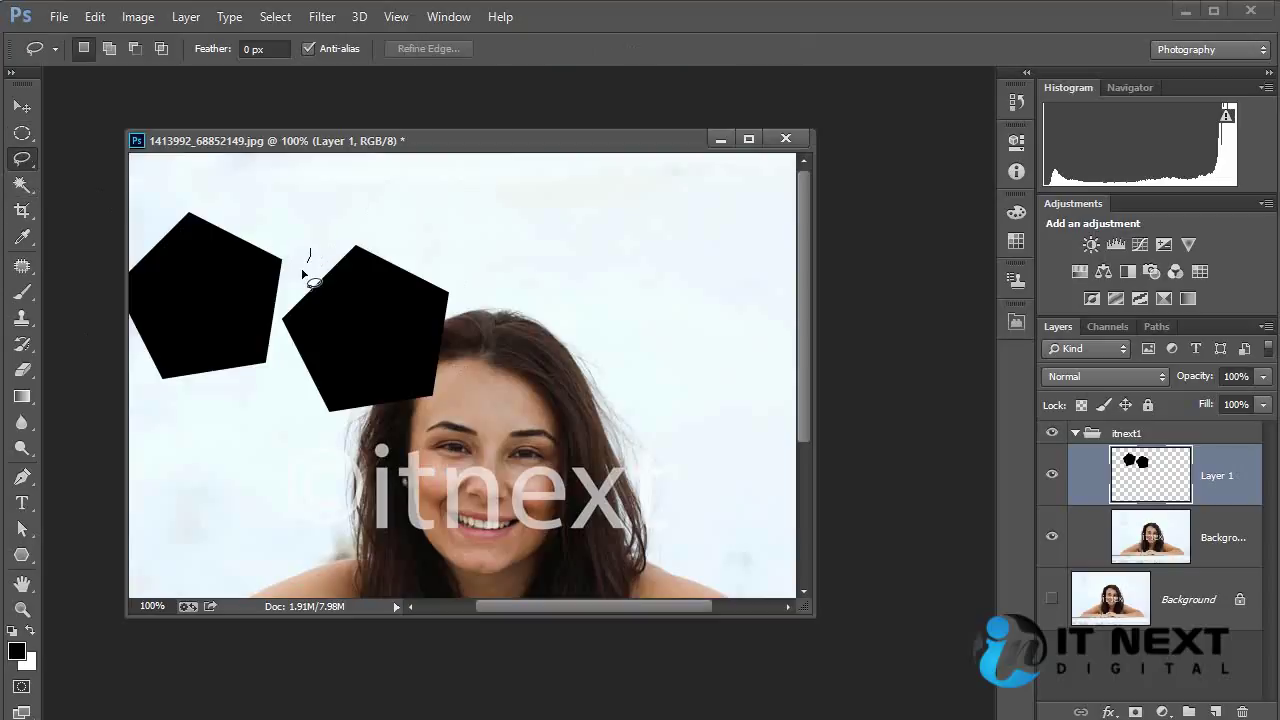
# Lasso the right pentagon, move it with the Move tool (V), and deselect.
pyautogui.moveTo(303, 271)
pyautogui.mouseDown()
pyautogui.moveTo(518, 331)
pyautogui.moveTo(318, 240)
pyautogui.moveTo(600, 258)
pyautogui.mouseUp()
pyautogui.press('v')
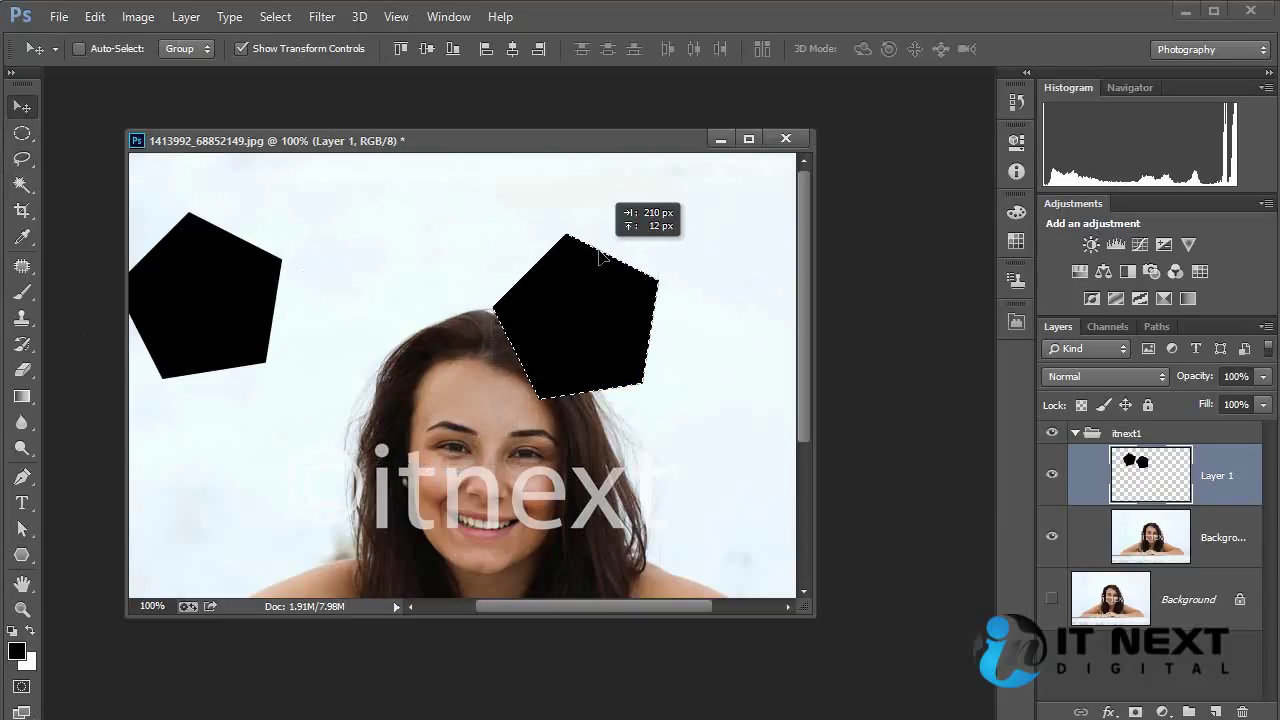
pyautogui.hotkey('ctrl', 'd')
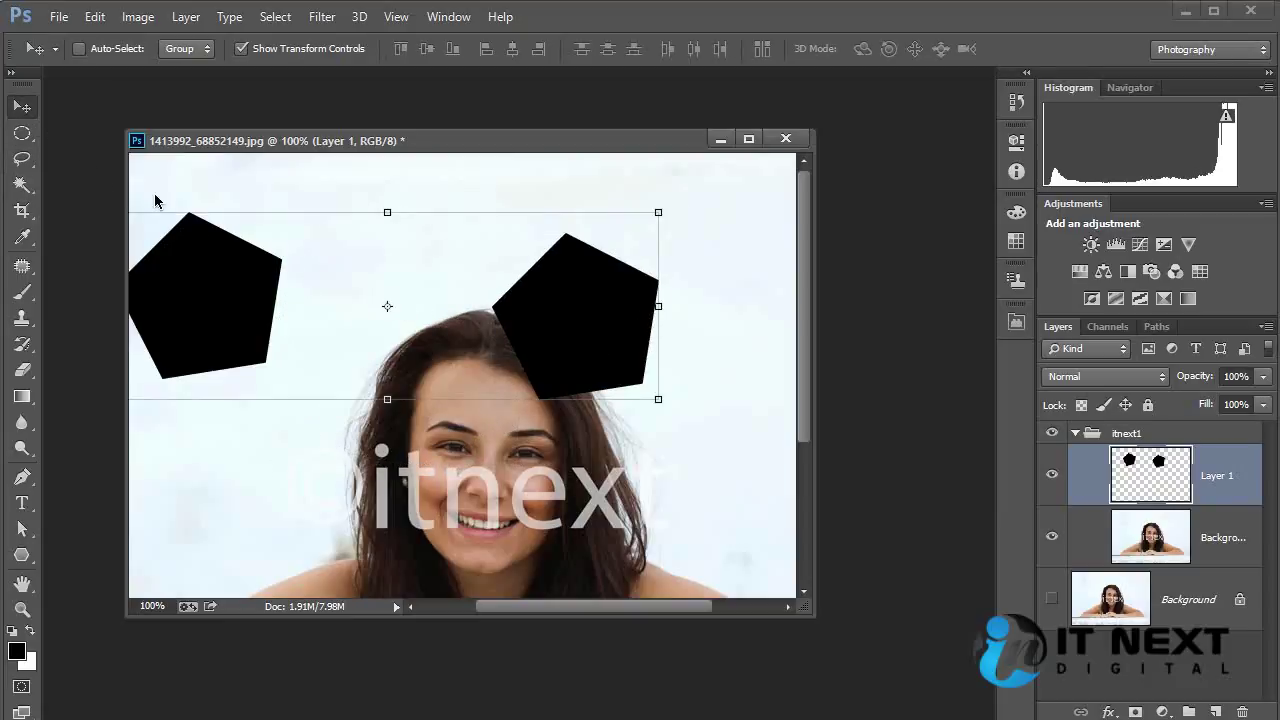
pyautogui.click(22, 133)
pyautogui.rightClick(22, 133)
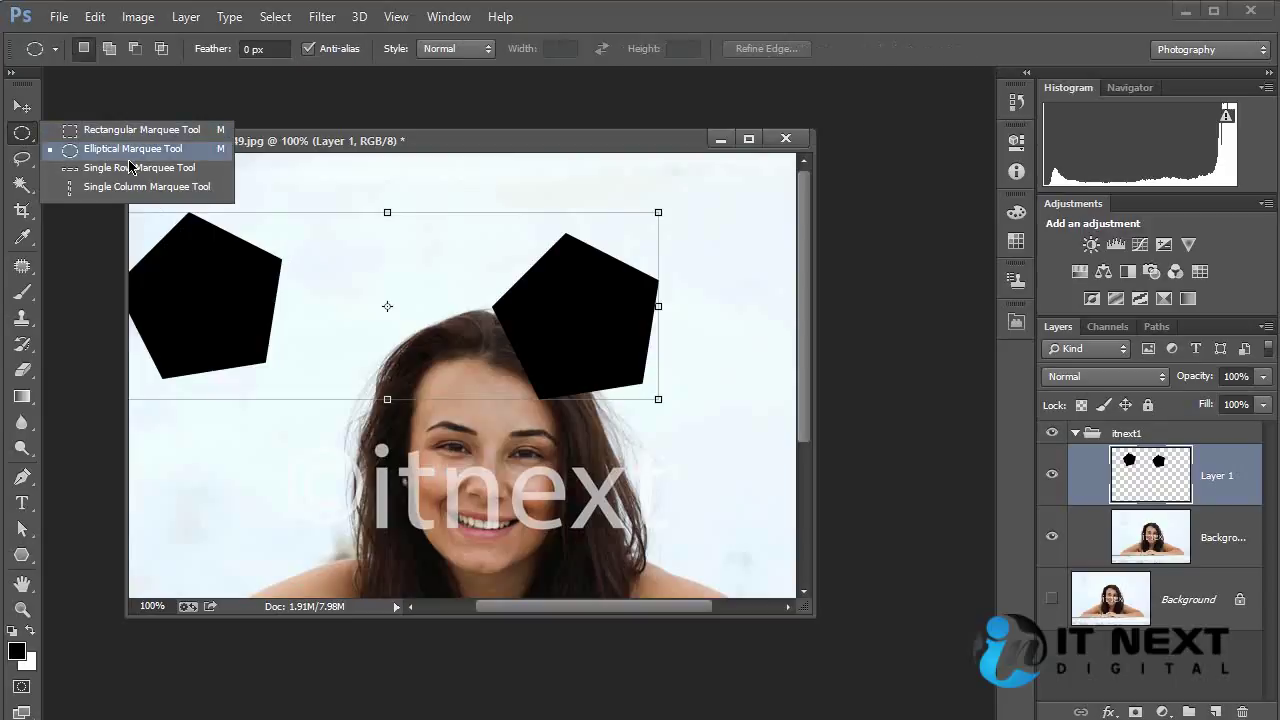
pyautogui.click(127, 131)
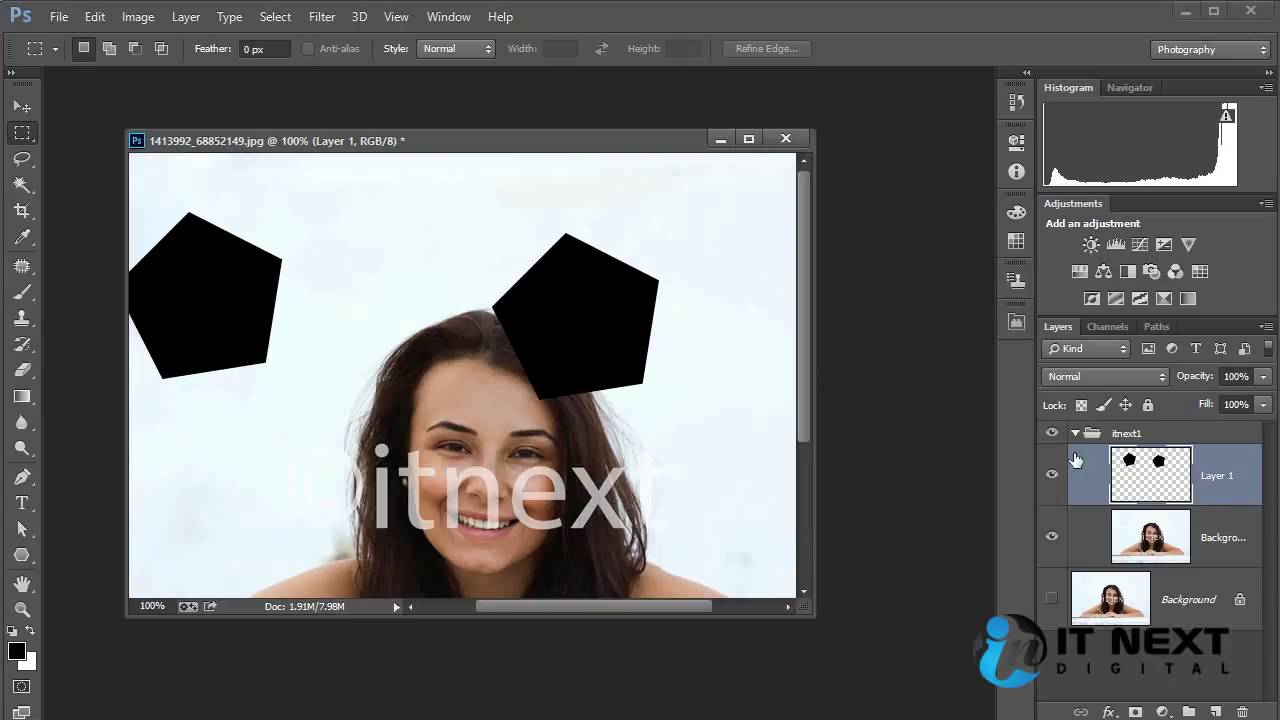
# Hide the pentagon layer and start a lasso outline around the woman's head and hair.
pyautogui.click(1051, 474)
pyautogui.scroll(-5, 543, 428)
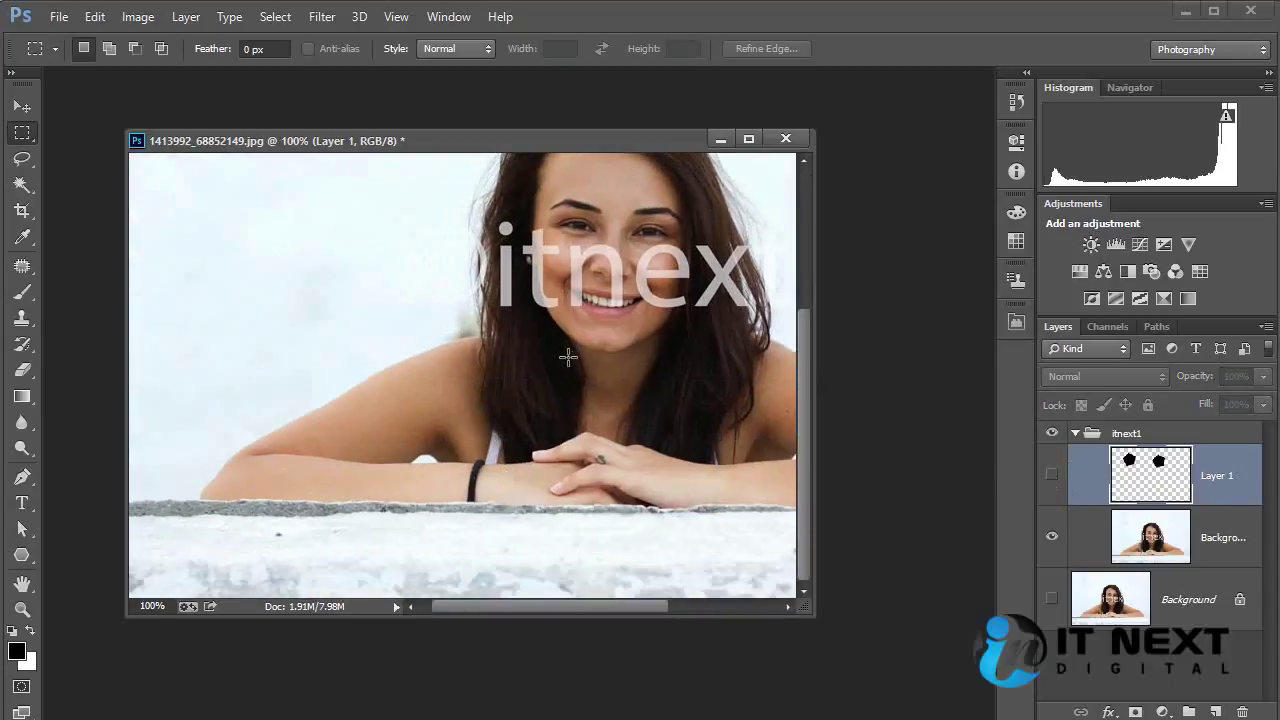
pyautogui.hotkey('ctrl', '-')
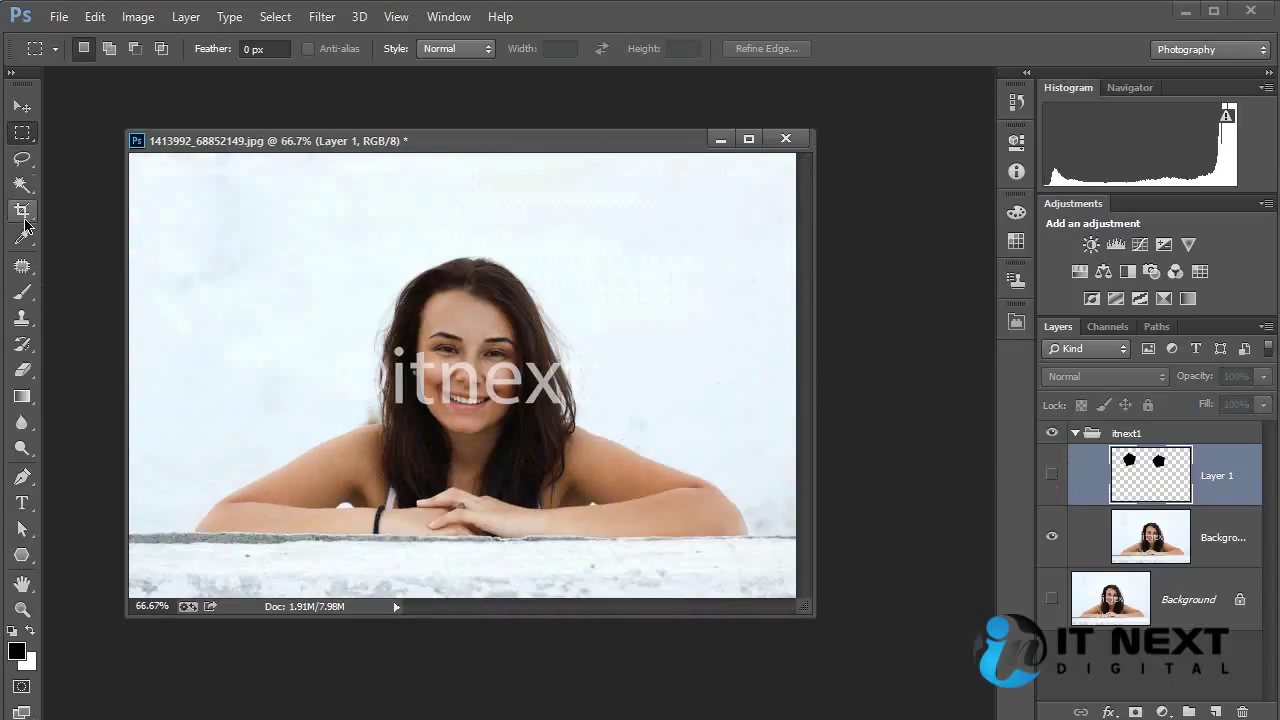
pyautogui.click(22, 158)
pyautogui.hotkey('ctrl', '+')
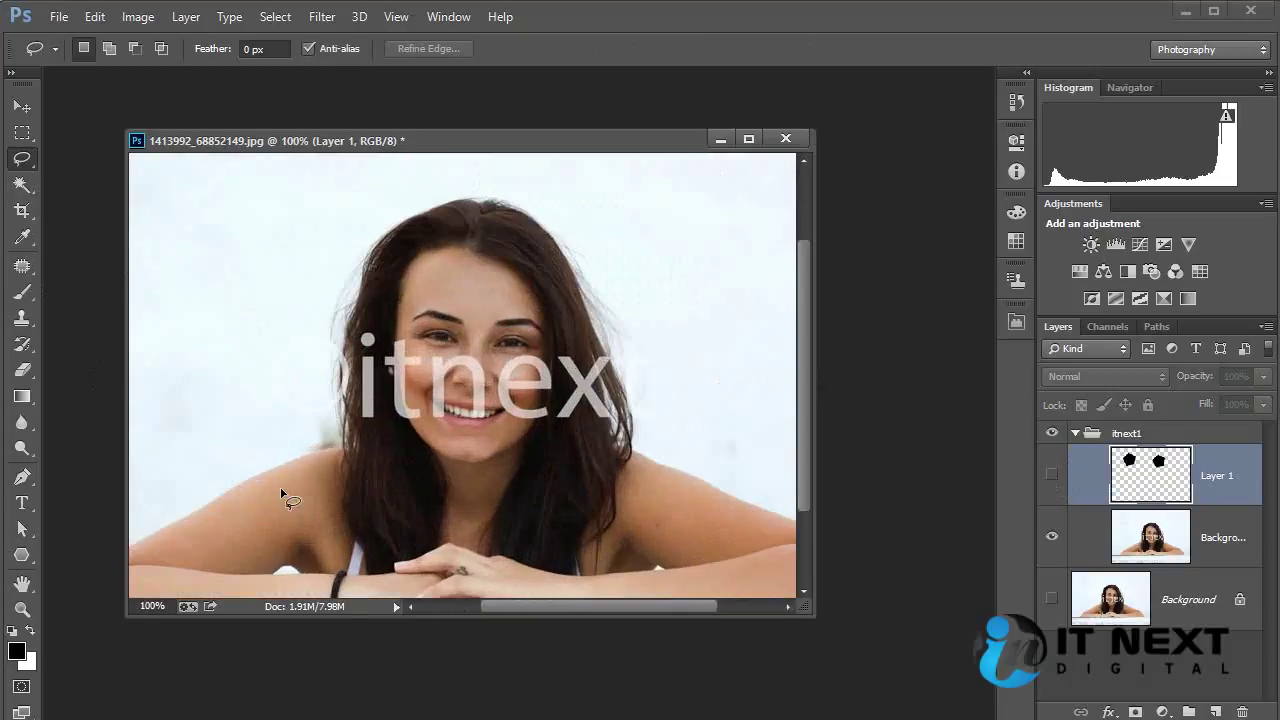
pyautogui.moveTo(386, 462)
pyautogui.mouseDown()
pyautogui.moveTo(694, 355)
pyautogui.moveTo(386, 468)
pyautogui.mouseUp()
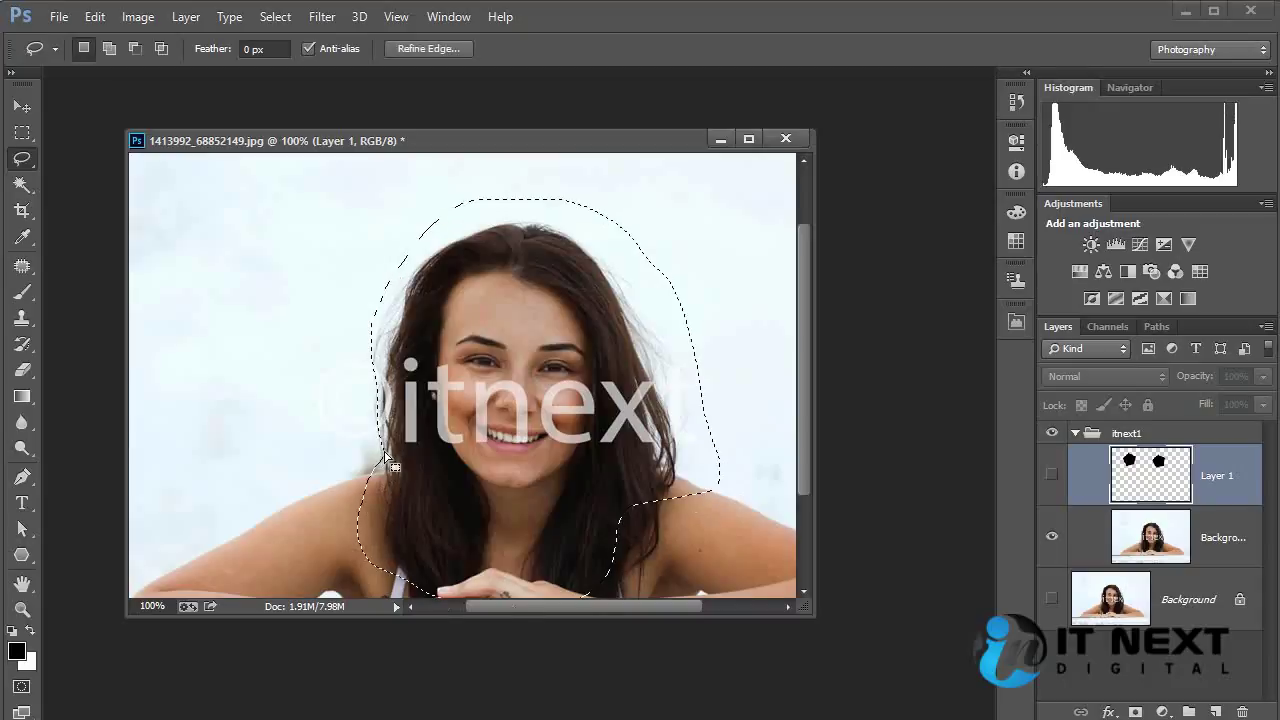
# Refine the lasso along the left hair edge with Shift-add and Alt-subtract, then retrace the head.
pyautogui.press('shift')
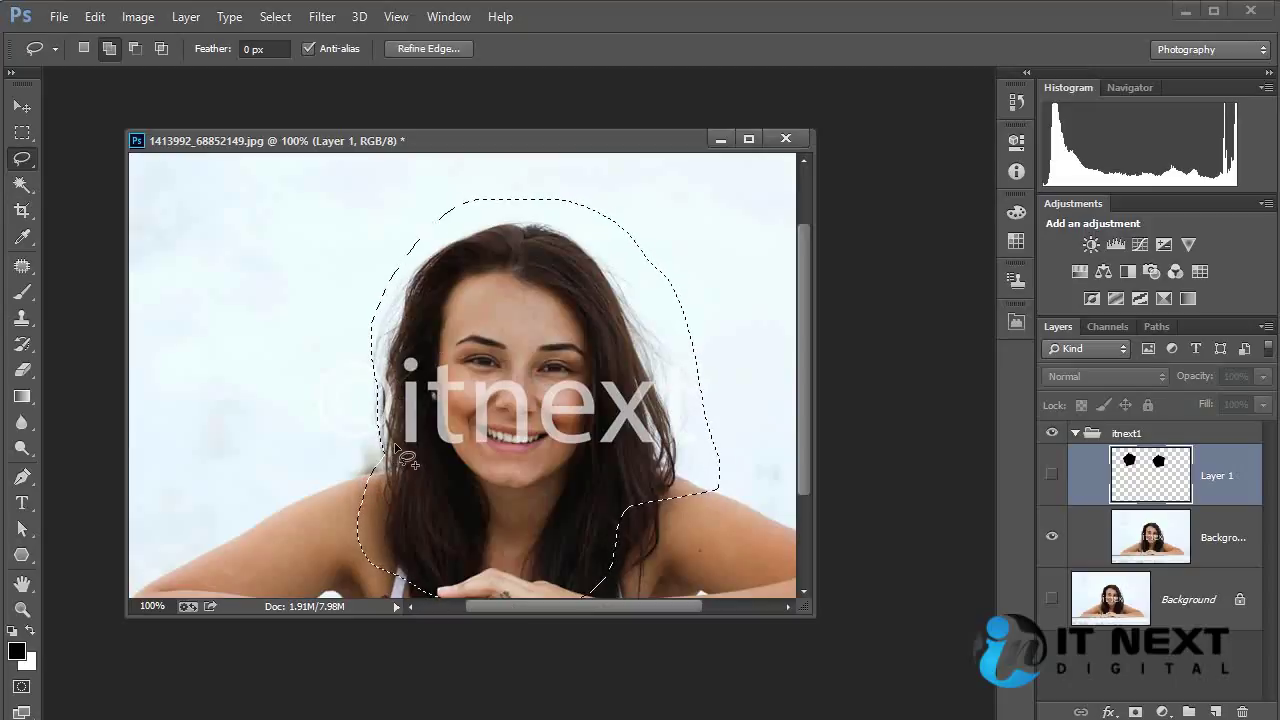
pyautogui.moveTo(385, 452)
pyautogui.mouseDown()
pyautogui.moveTo(371, 306)
pyautogui.moveTo(432, 218)
pyautogui.mouseUp()
pyautogui.press('alt')
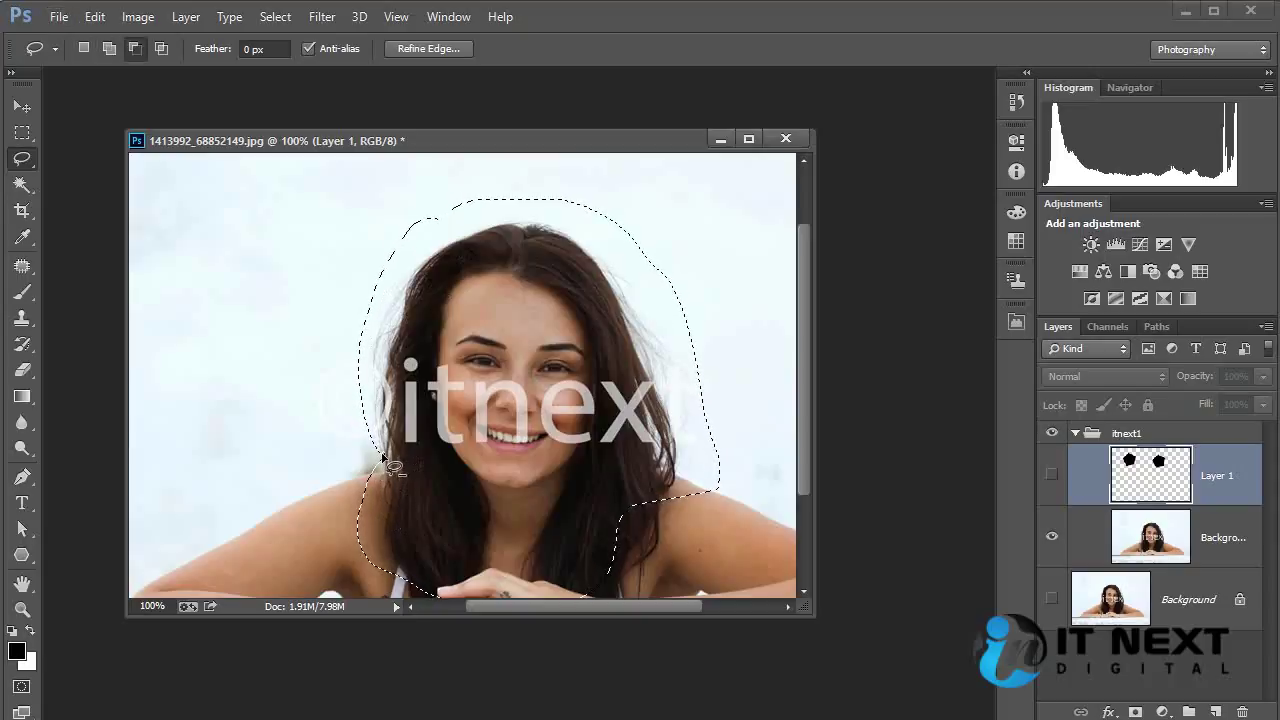
pyautogui.moveTo(385, 455)
pyautogui.mouseDown()
pyautogui.moveTo(393, 318)
pyautogui.moveTo(537, 228)
pyautogui.moveTo(608, 280)
pyautogui.moveTo(670, 432)
pyautogui.mouseUp()
pyautogui.moveTo(686, 490)
pyautogui.mouseDown()
pyautogui.moveTo(763, 394)
pyautogui.moveTo(477, 189)
pyautogui.moveTo(314, 423)
pyautogui.moveTo(360, 472)
pyautogui.moveTo(385, 462)
pyautogui.mouseUp()
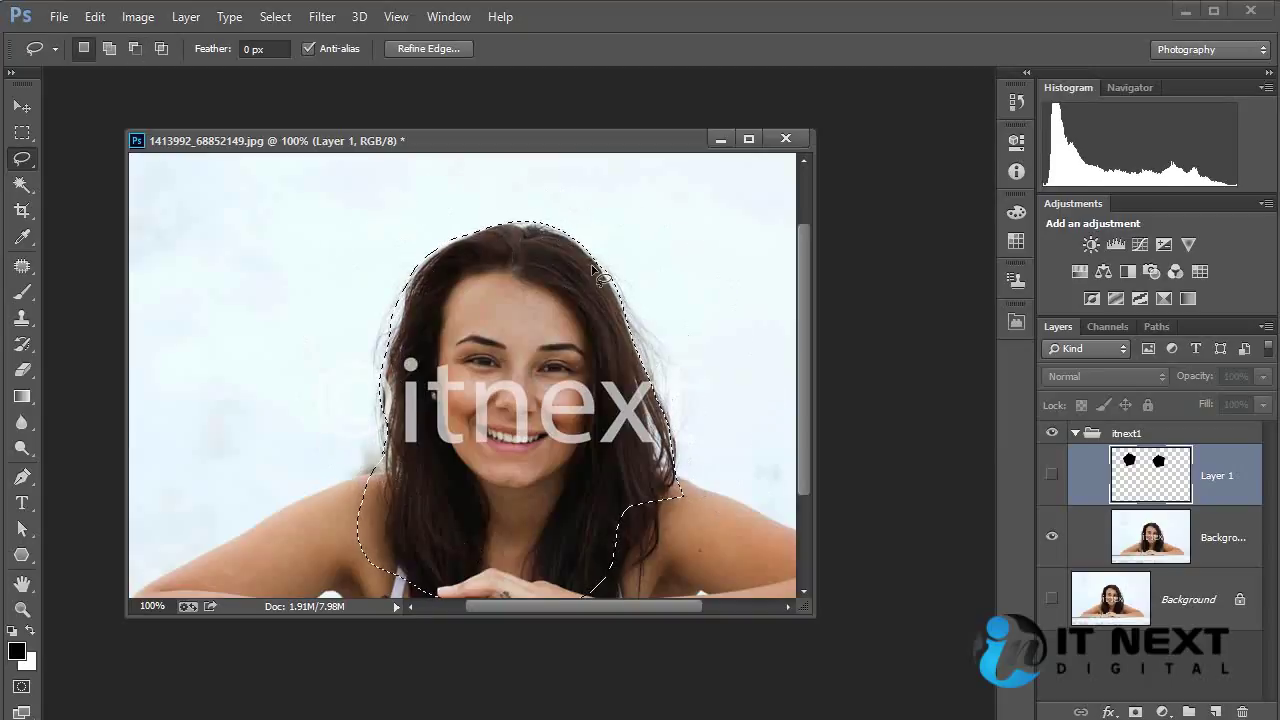
# Trim the excess beside the left hair and add back the missed hair edge.
pyautogui.press('alt')
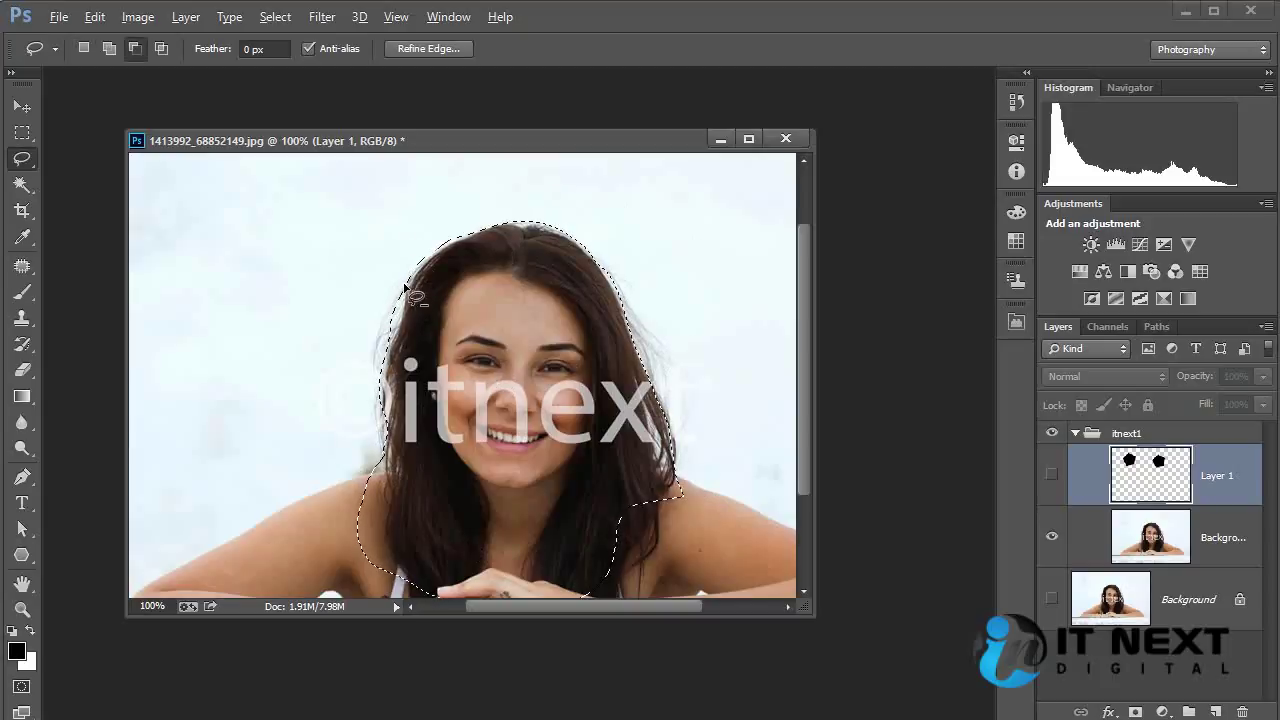
pyautogui.moveTo(379, 374)
pyautogui.mouseDown()
pyautogui.moveTo(415, 249)
pyautogui.moveTo(405, 340)
pyautogui.mouseUp()
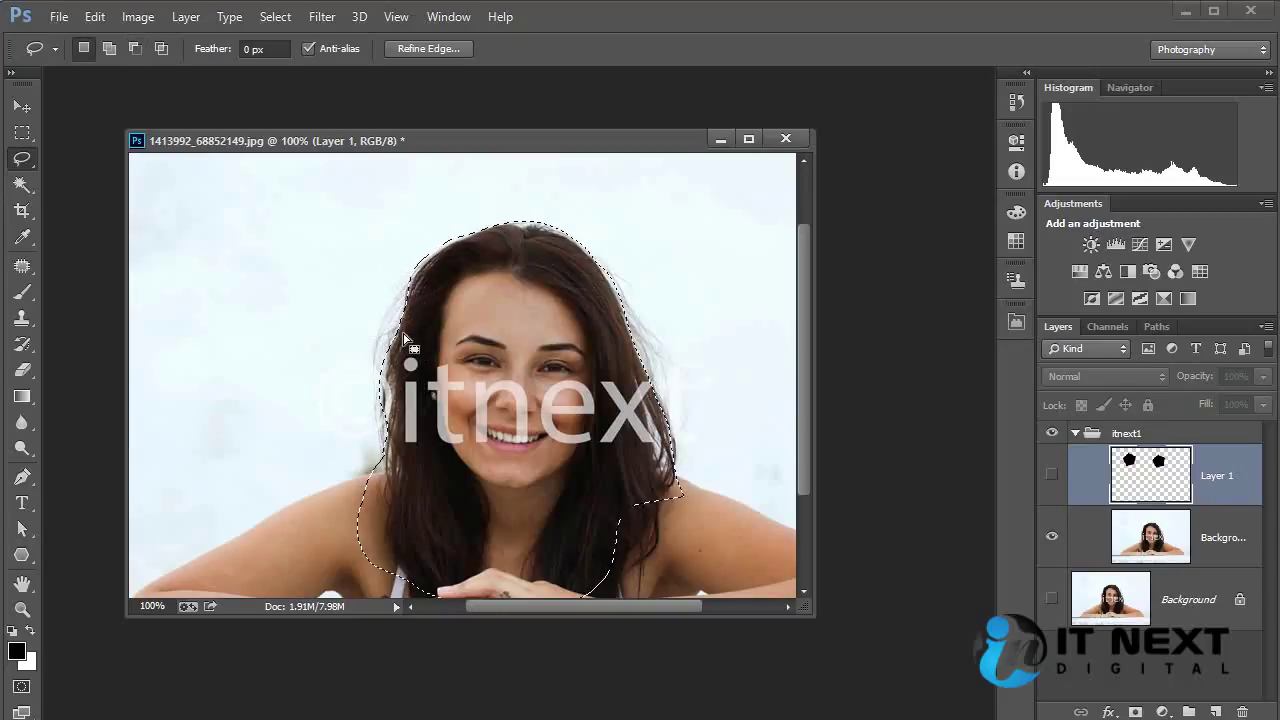
pyautogui.press('shift')
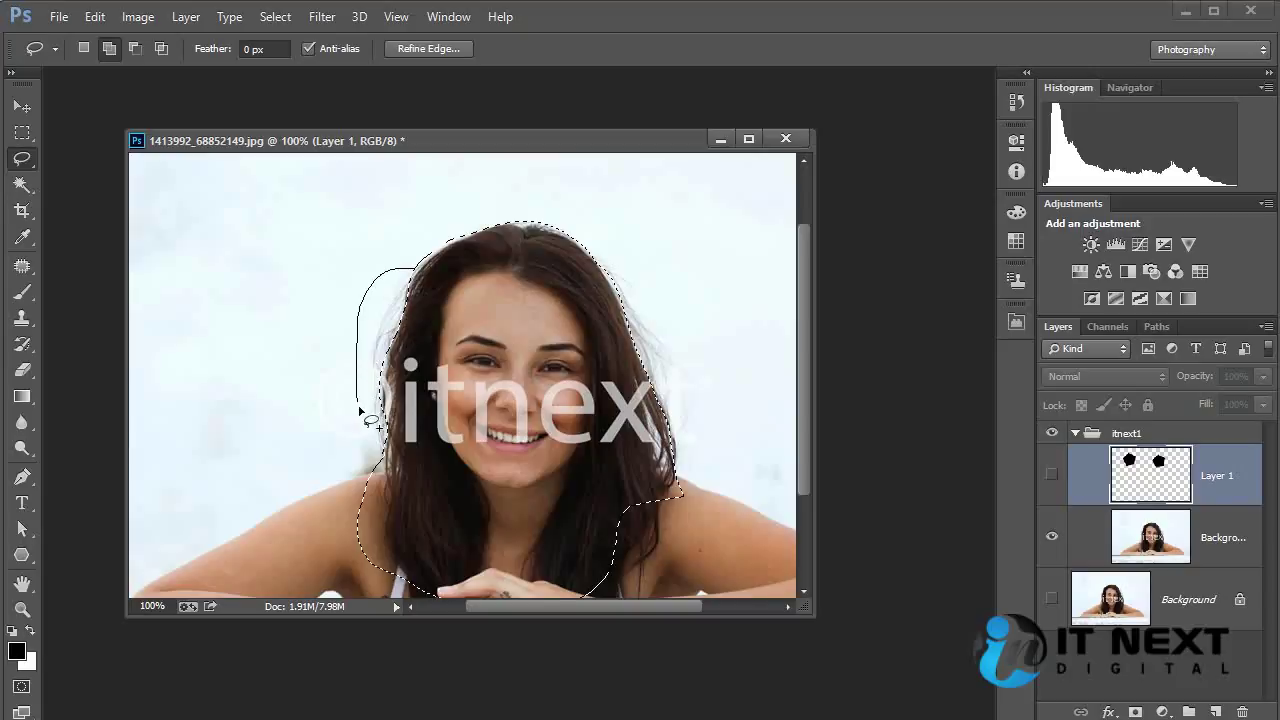
pyautogui.moveTo(360, 409); pyautogui.dragTo(412, 270)
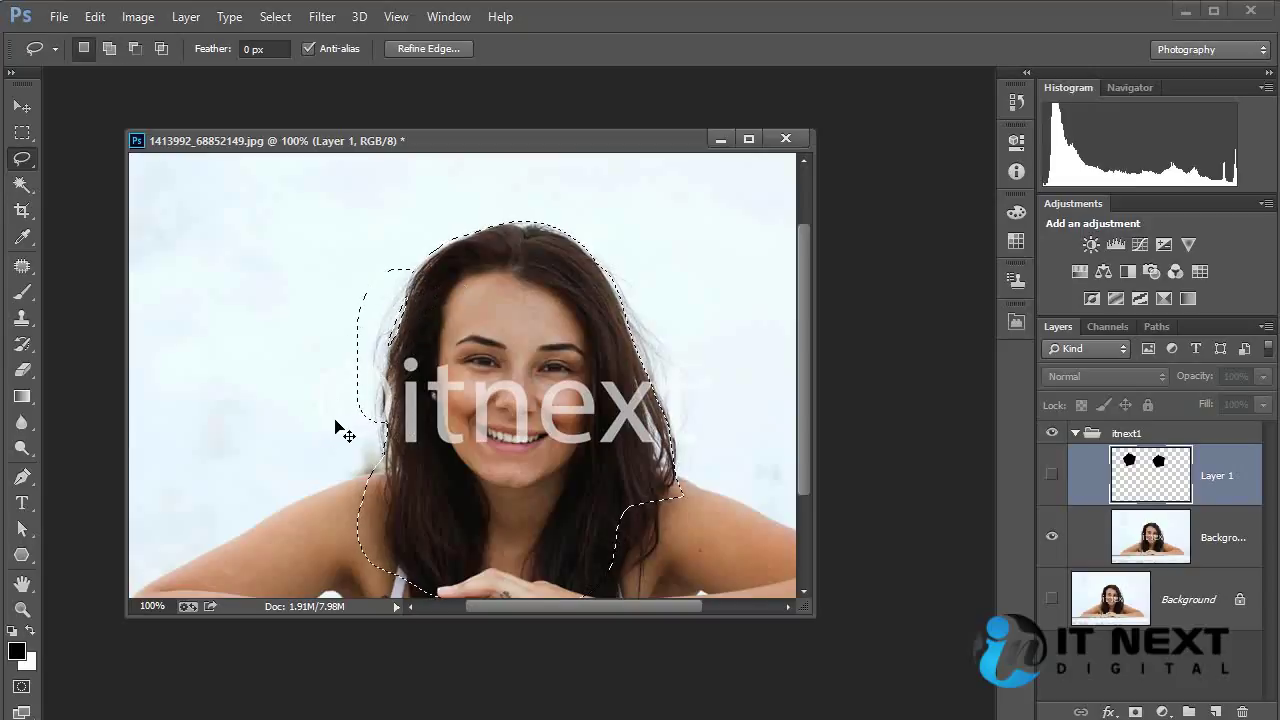
pyautogui.moveTo(422, 323); pyautogui.dragTo(340, 432)
pyautogui.moveTo(578, 476); pyautogui.dragTo(476, 343)
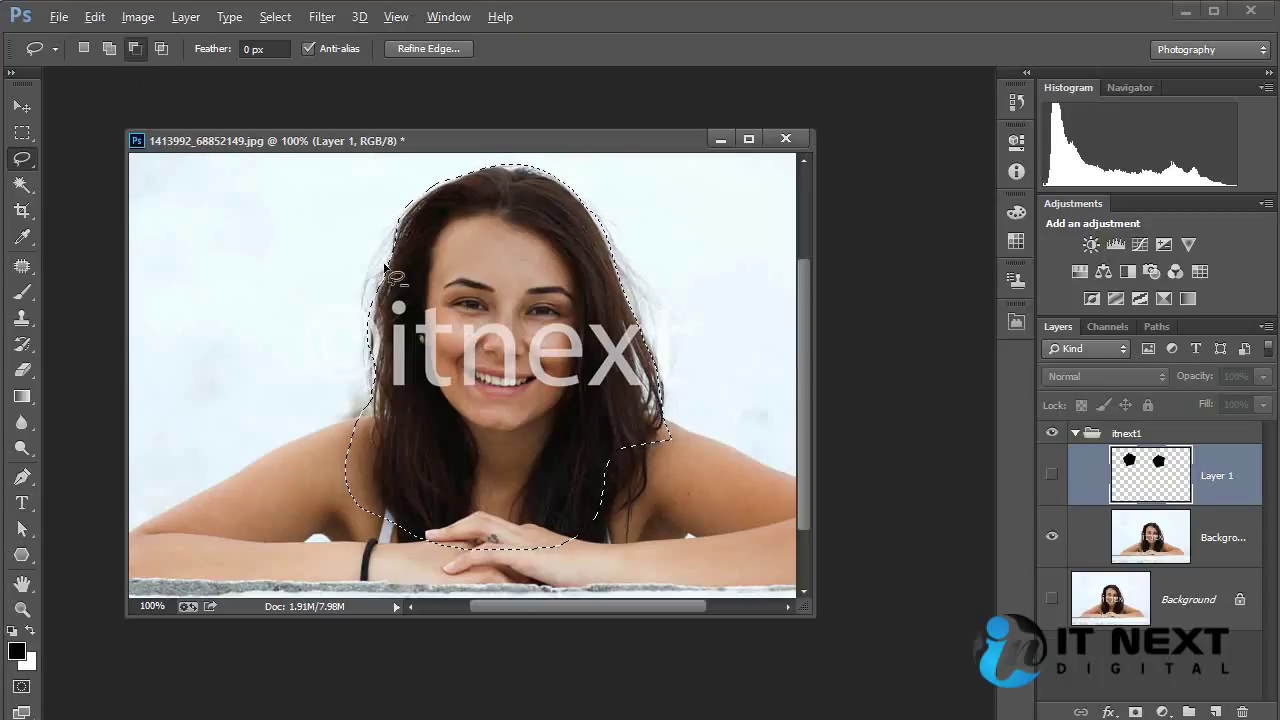
pyautogui.click(110, 54)
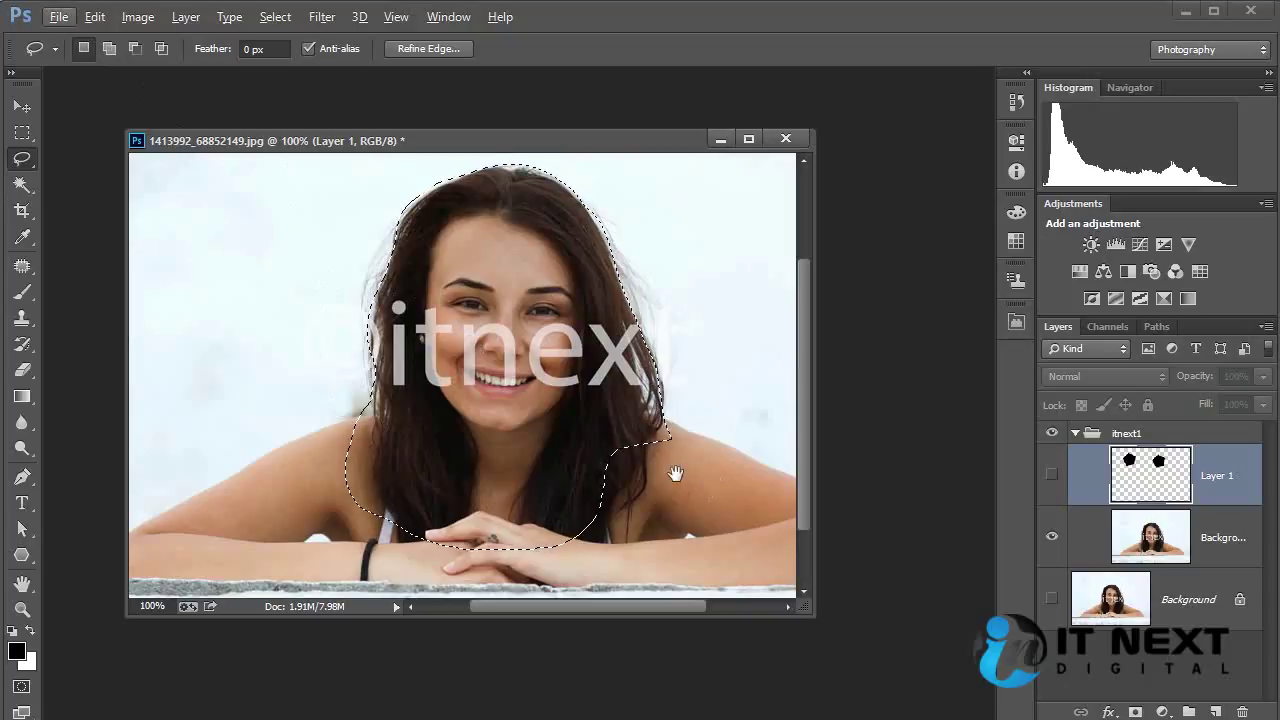
pyautogui.scroll(-1, 662, 420)
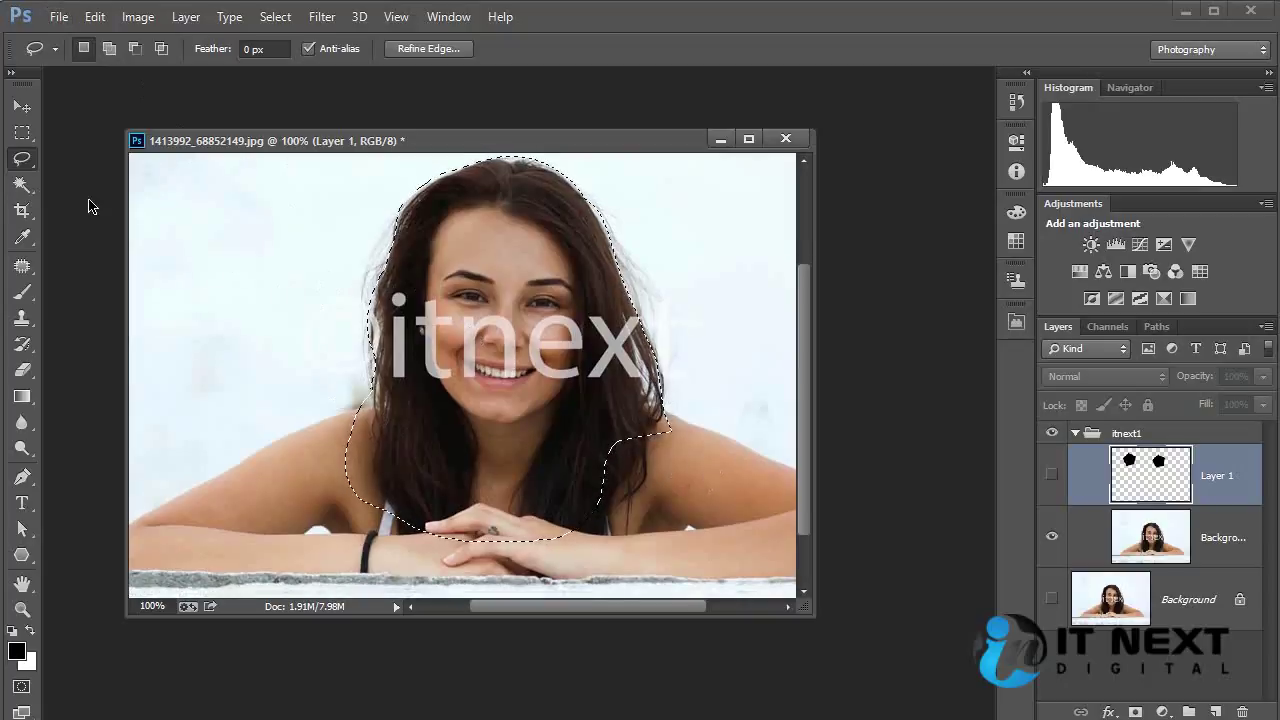
pyautogui.click(26, 139)
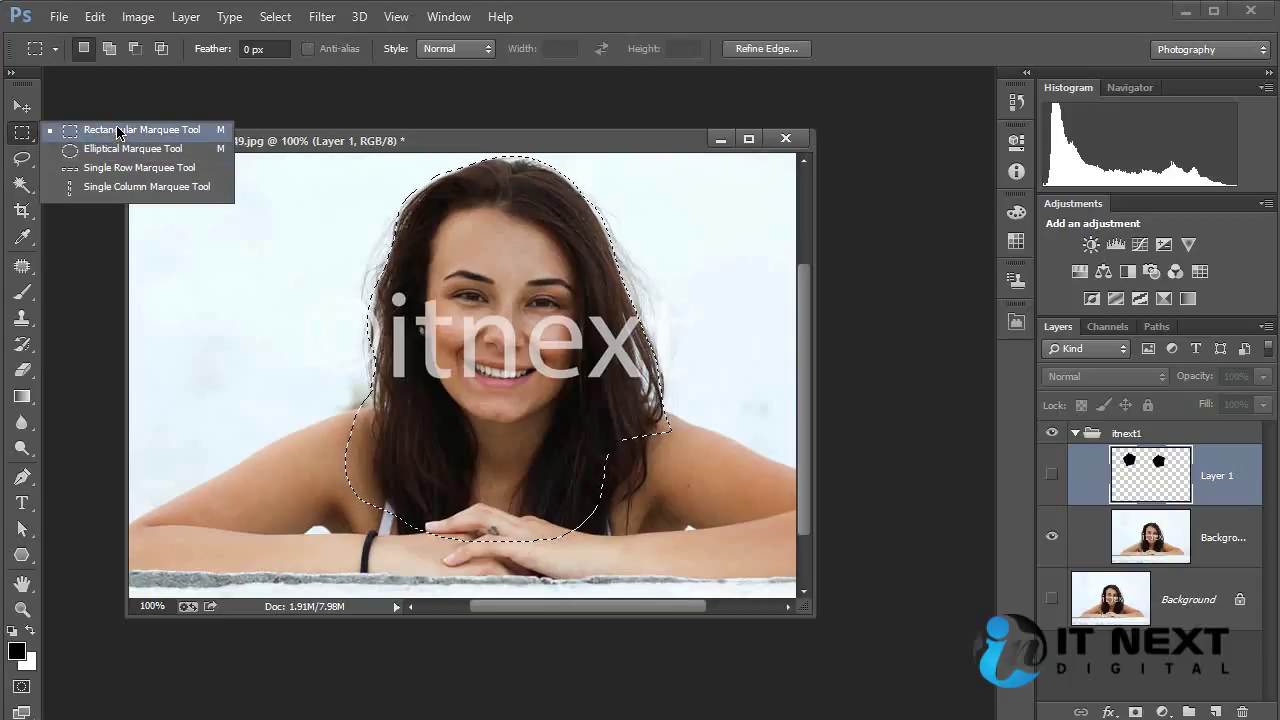
pyautogui.click(28, 165)
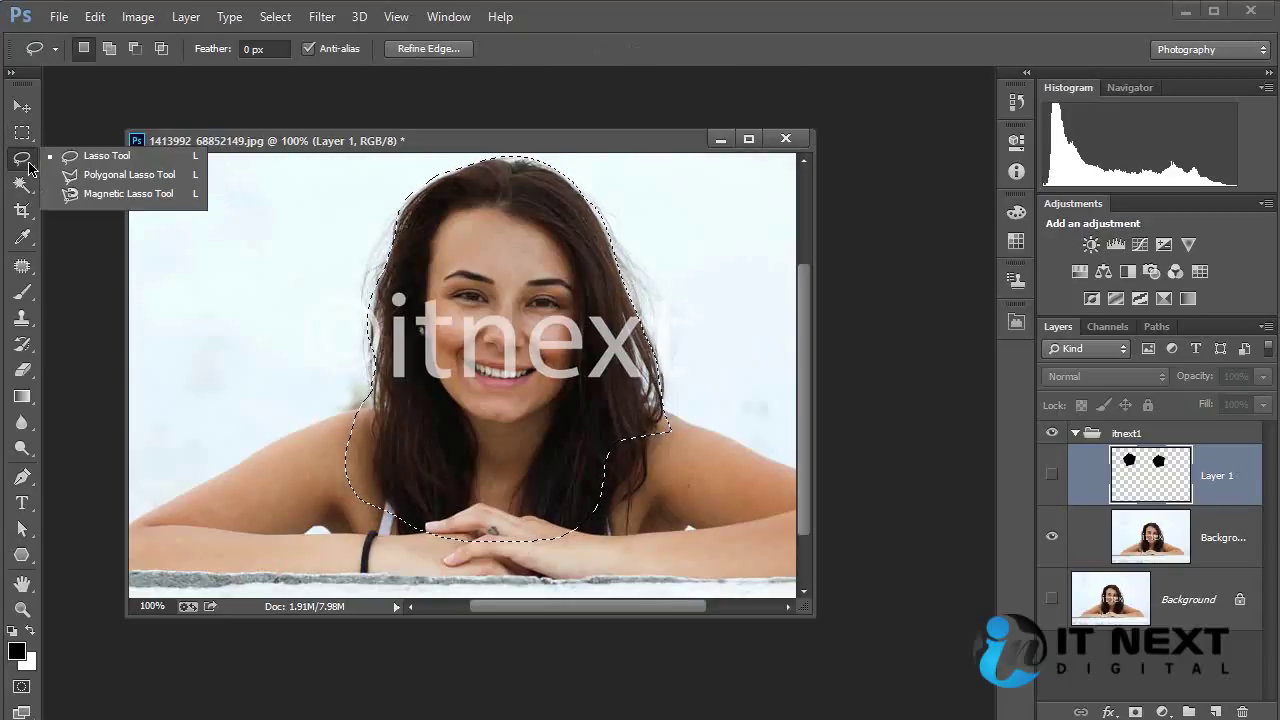
pyautogui.click(154, 164)
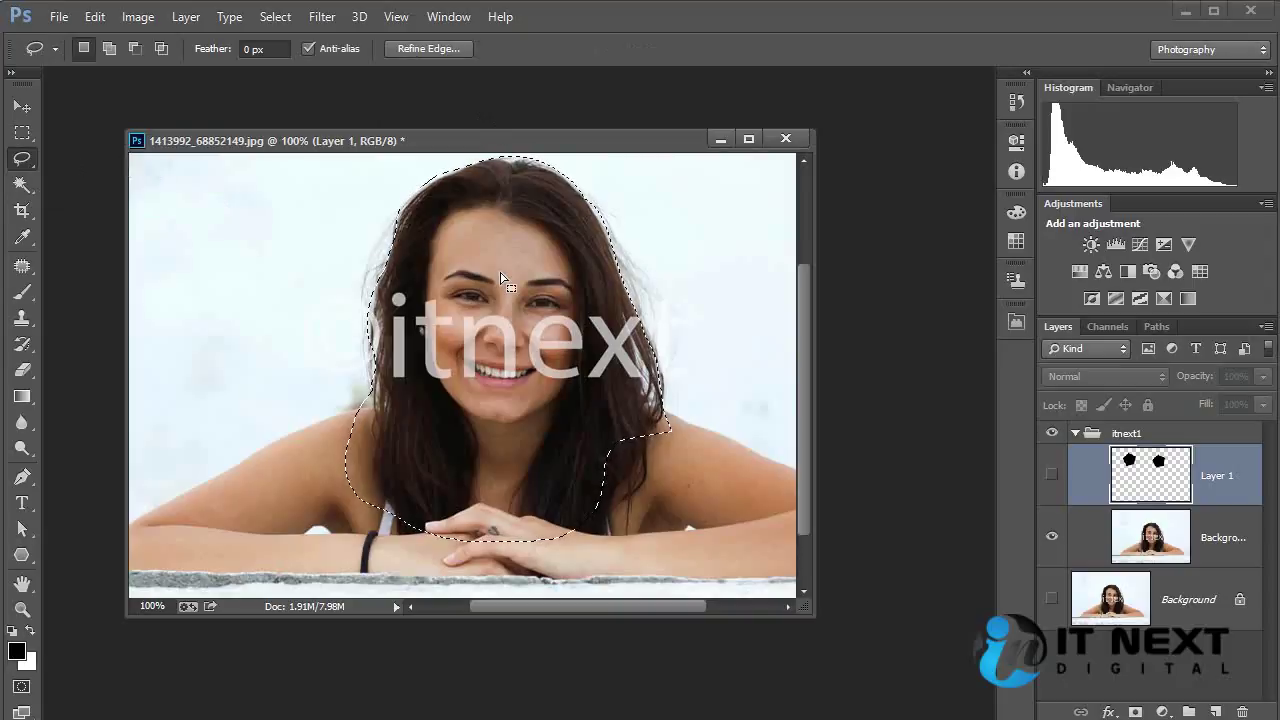
pyautogui.click(22, 133)
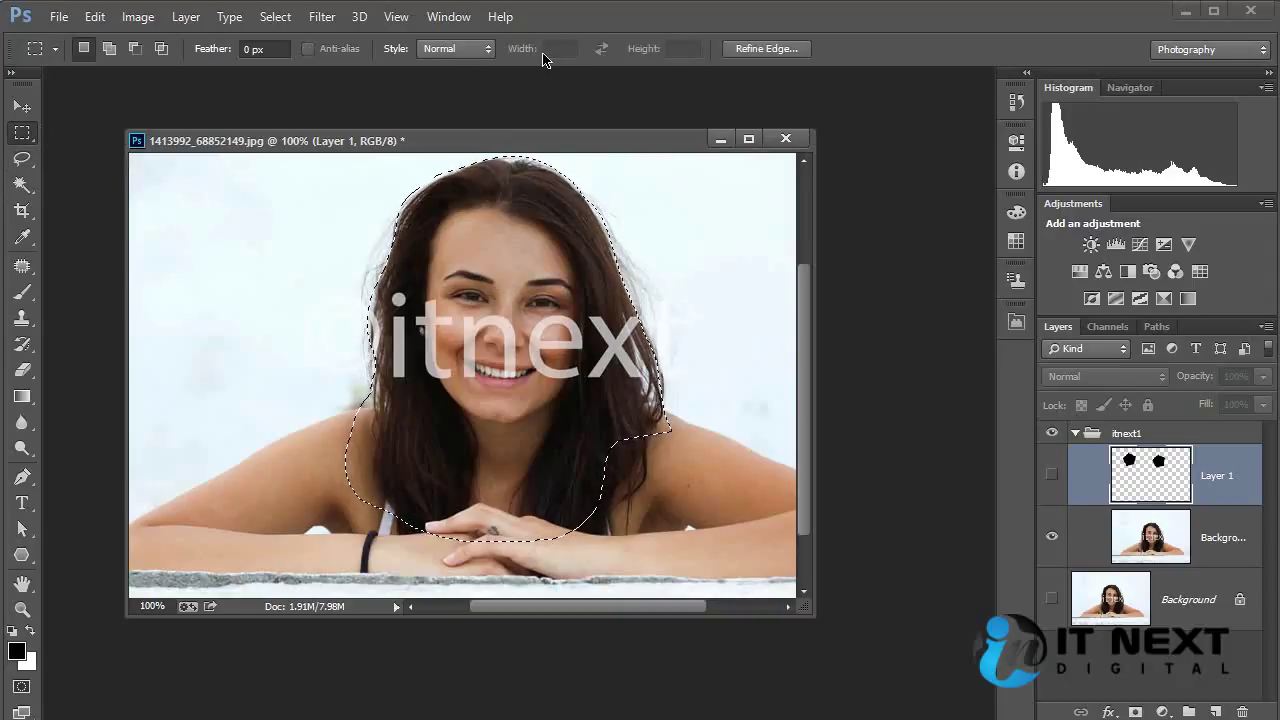